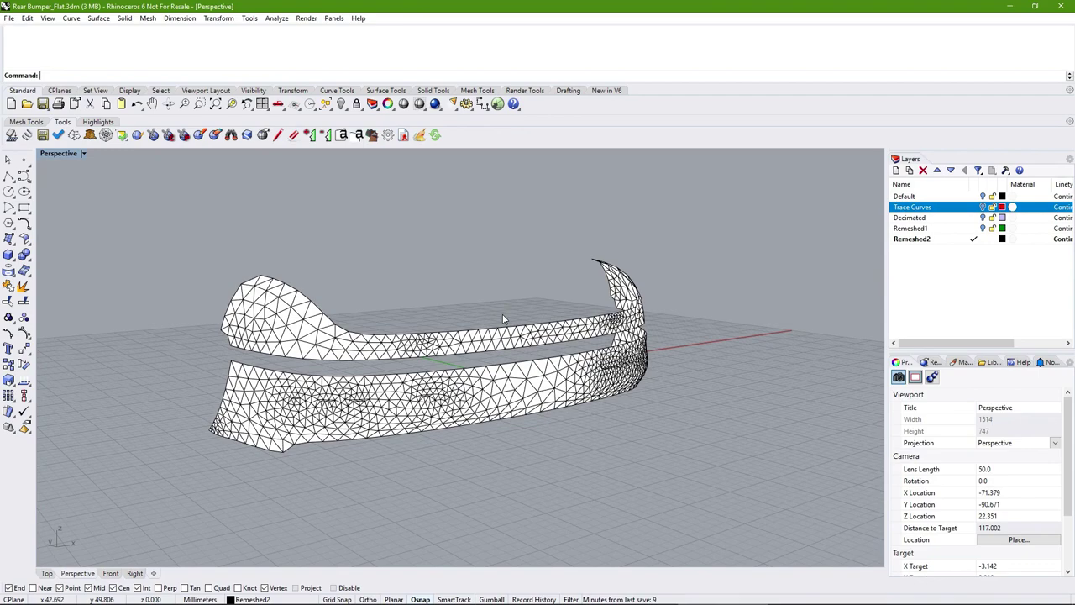
Orbit to a near-front view of the rear bumper and pick its mesh for ExactFlat flattening
{"action": "right_click_drag", "start_coordinate": [492, 305], "coordinate": [134, 212]}
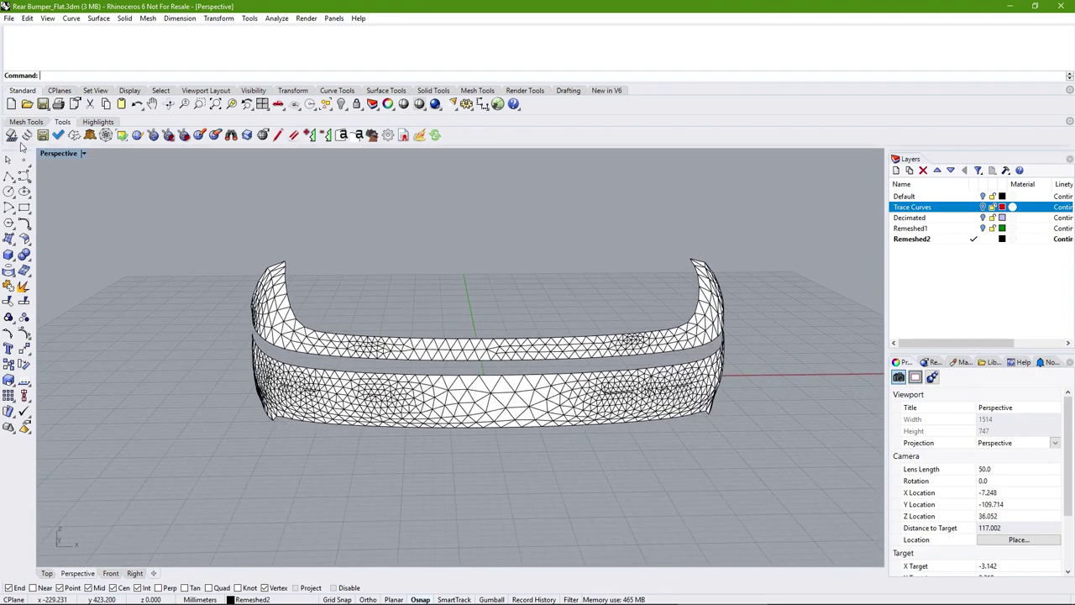
{"action": "left_click", "coordinate": [303, 385]}
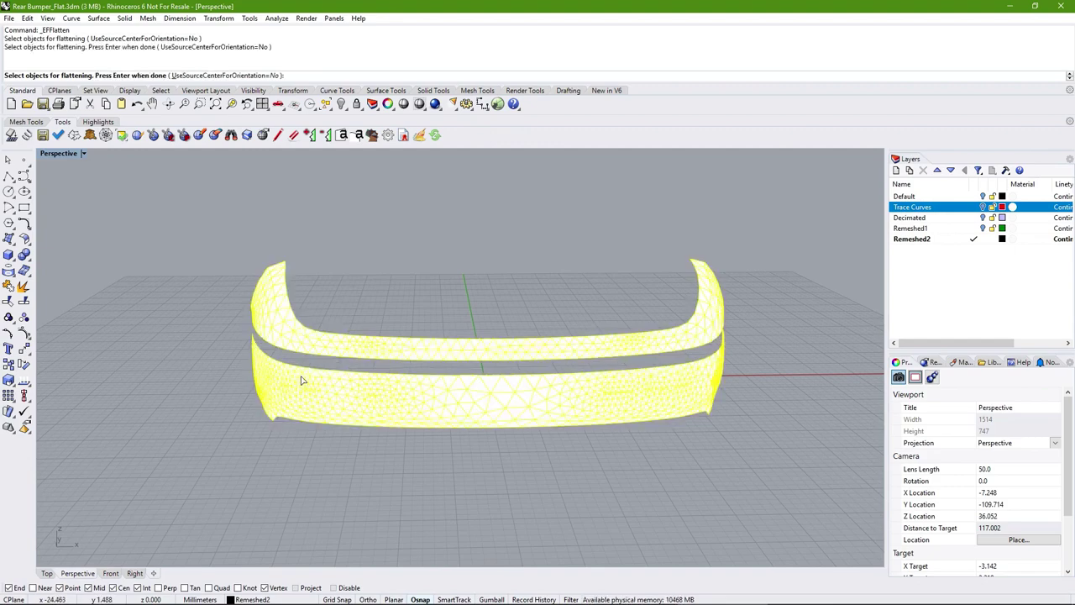
Flatten both selected bumper pieces and maximize the Top viewport
{"action": "key", "text": "Return"}
{"action": "right_click_drag", "start_coordinate": [380, 282], "coordinate": [202, 242]}
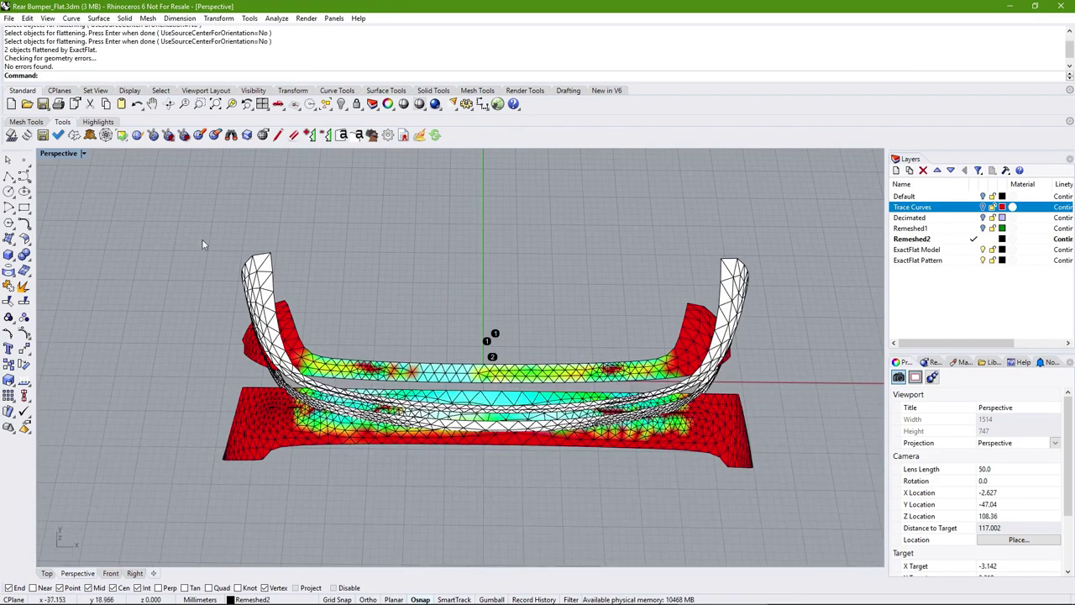
{"action": "double_click", "coordinate": [57, 153]}
{"action": "double_click", "coordinate": [48, 154]}
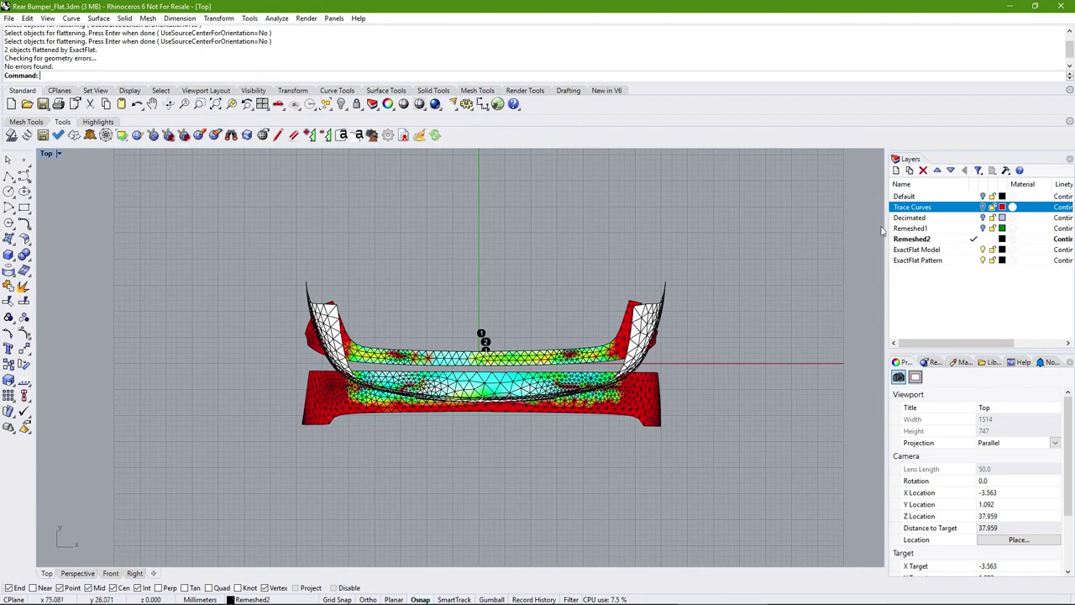
Make ExactFlat Pattern the current layer and hide the Remeshed2 source mesh
{"action": "left_click", "coordinate": [973, 259]}
{"action": "left_click", "coordinate": [987, 240]}
{"action": "left_click", "coordinate": [983, 240]}
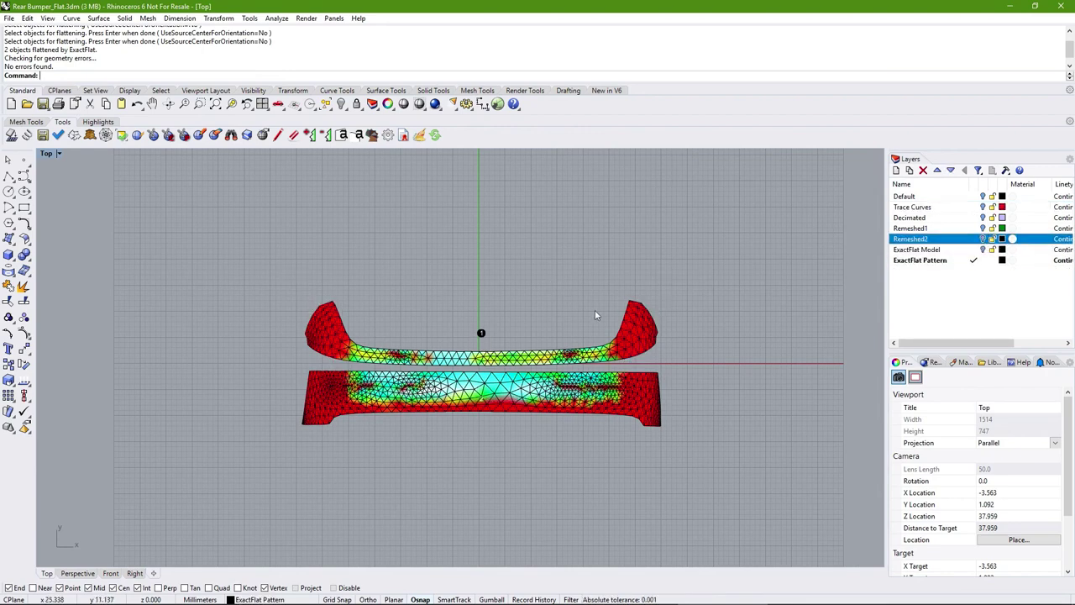
{"action": "right_click_drag", "start_coordinate": [595, 314], "coordinate": [528, 324]}
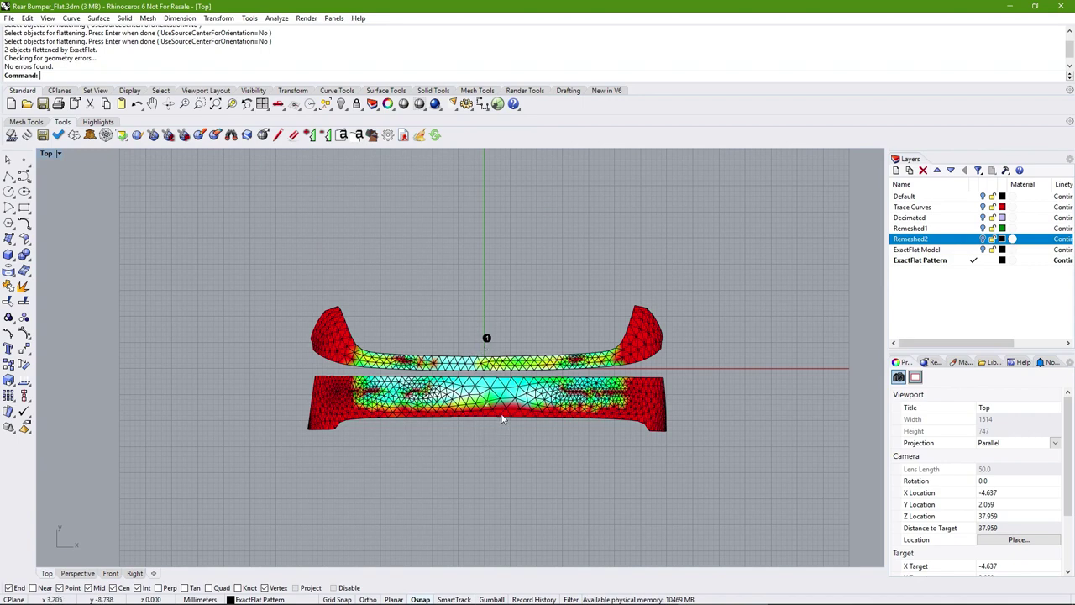
Check the upper pattern piece, then launch ExactFlat's Fracture re-flatten command
{"action": "left_click", "coordinate": [470, 351]}
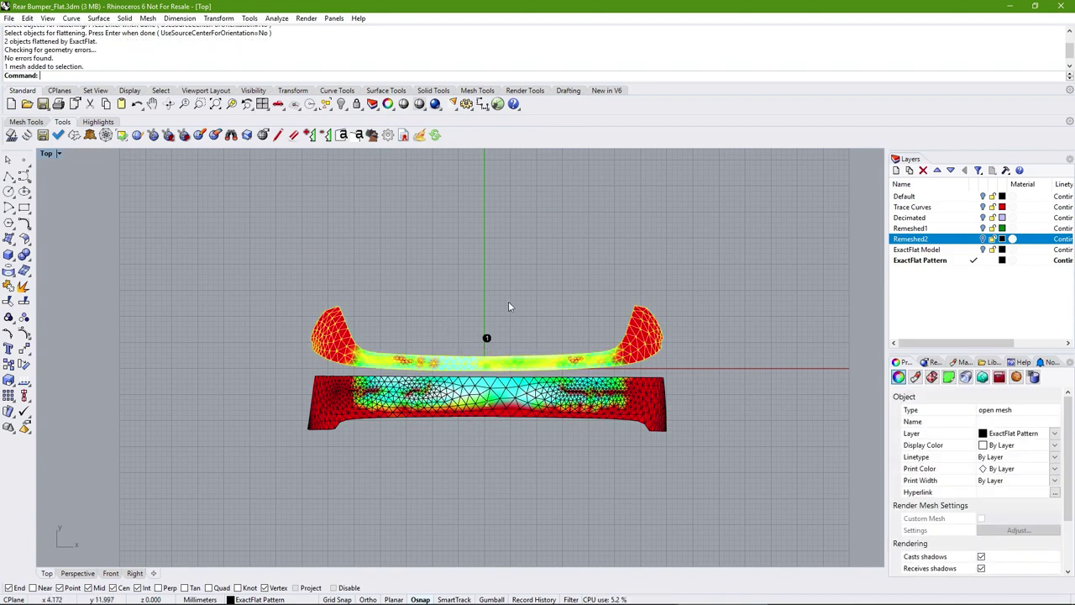
{"action": "left_click", "coordinate": [719, 353]}
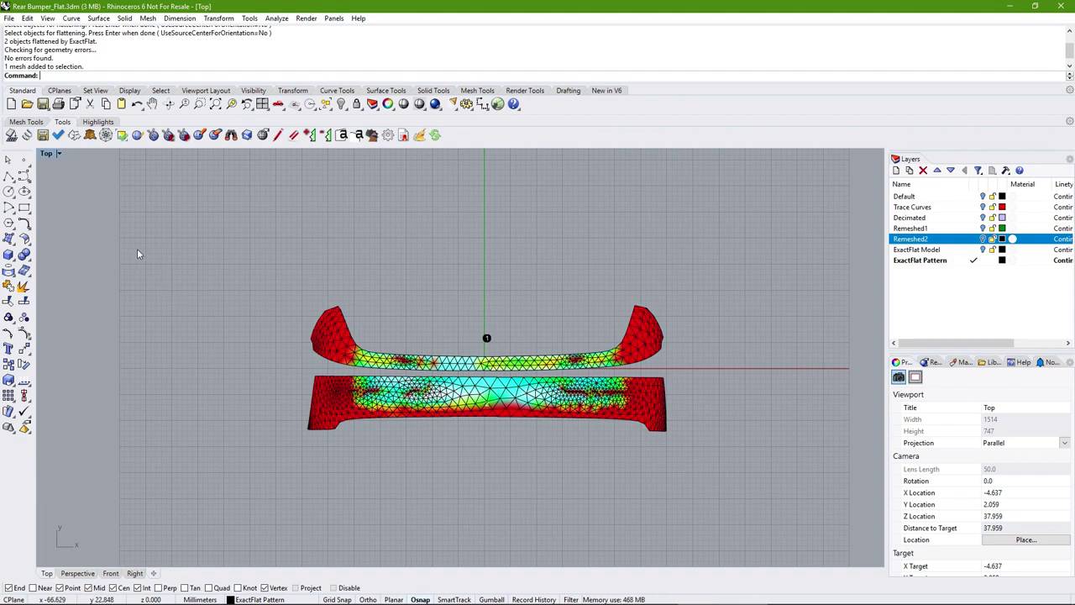
{"action": "left_click", "coordinate": [73, 134]}
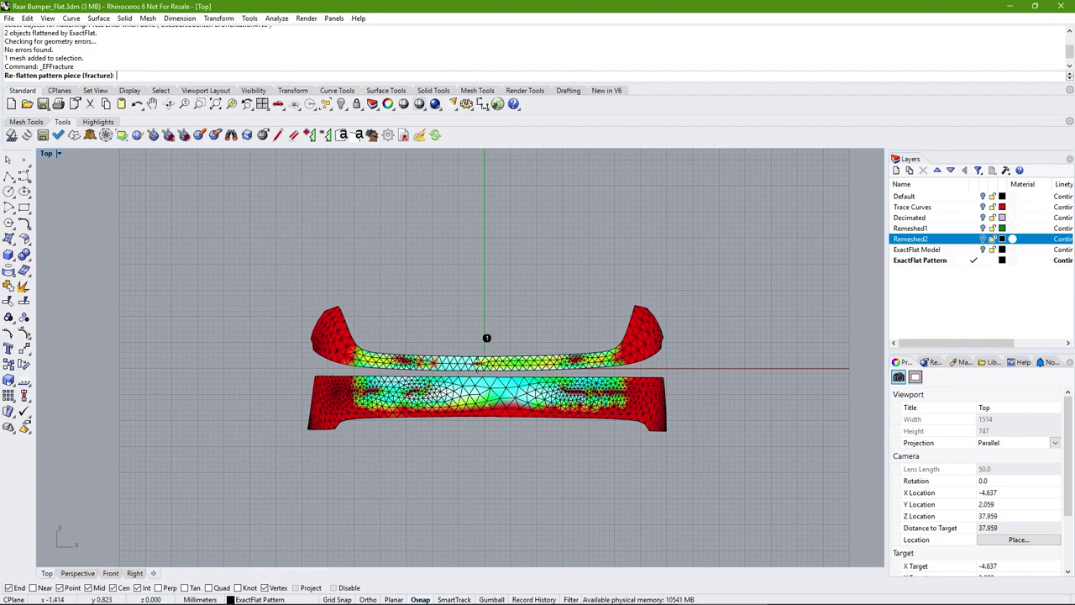
Fracture re-flatten the upper and lower pattern pieces several times, then finish
{"action": "left_click", "coordinate": [487, 334]}
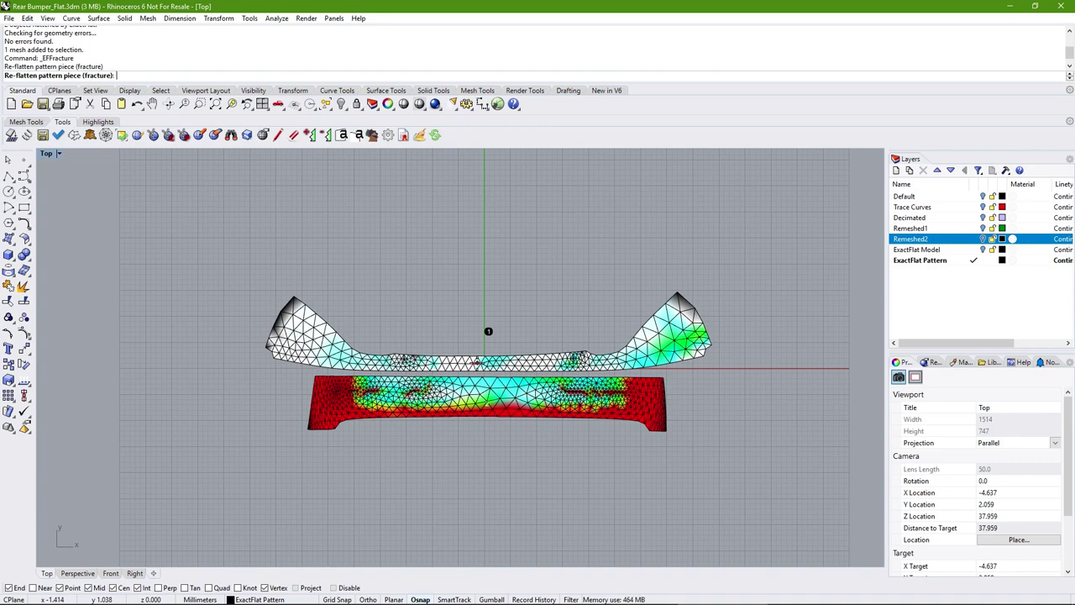
{"action": "left_click", "coordinate": [486, 395]}
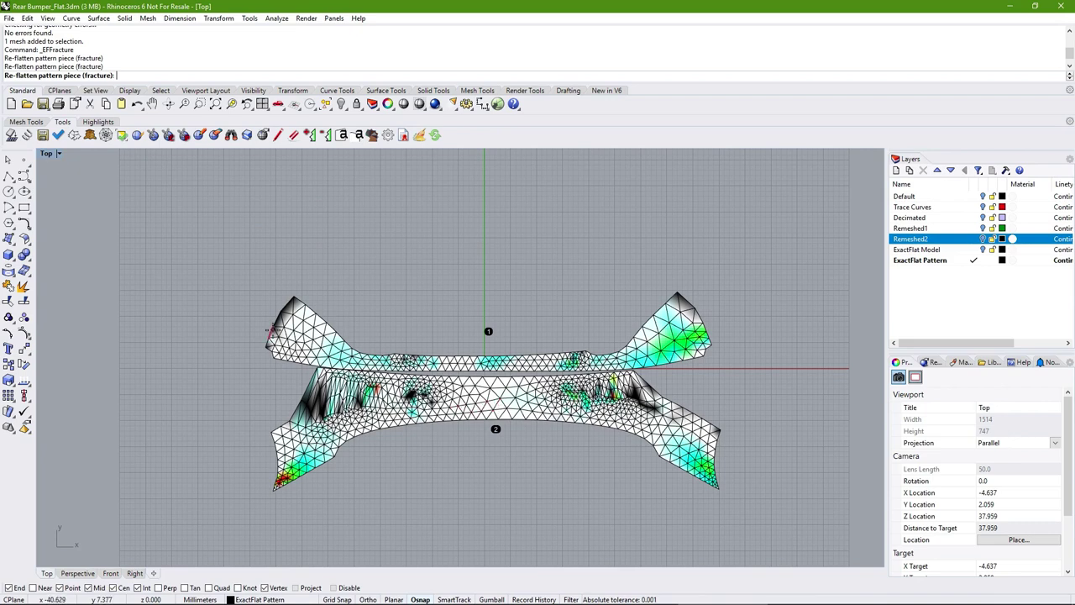
{"action": "left_click", "coordinate": [293, 303]}
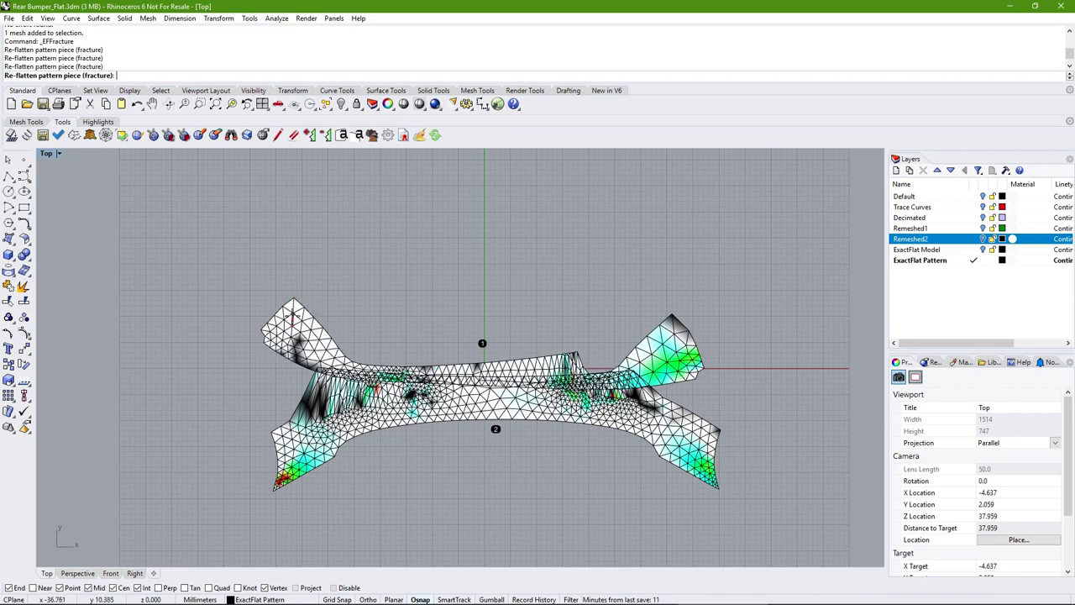
{"action": "left_click", "coordinate": [287, 336]}
{"action": "left_click", "coordinate": [291, 303]}
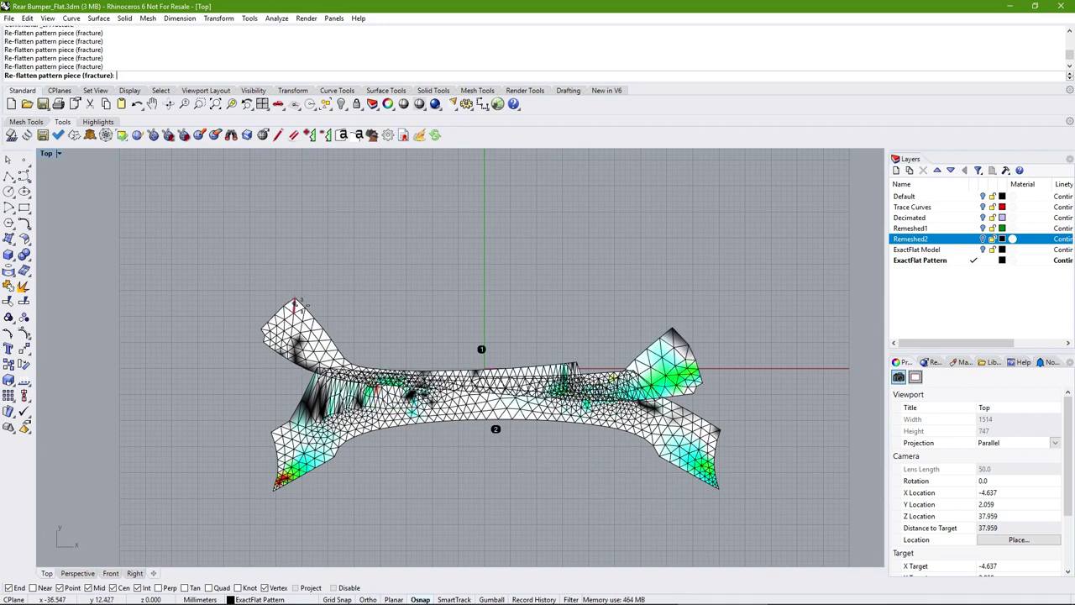
{"action": "key", "text": "Return"}
Move the upper piece further up and restart fracture for piece 2
{"action": "left_click_drag", "start_coordinate": [327, 321], "coordinate": [291, 255]}
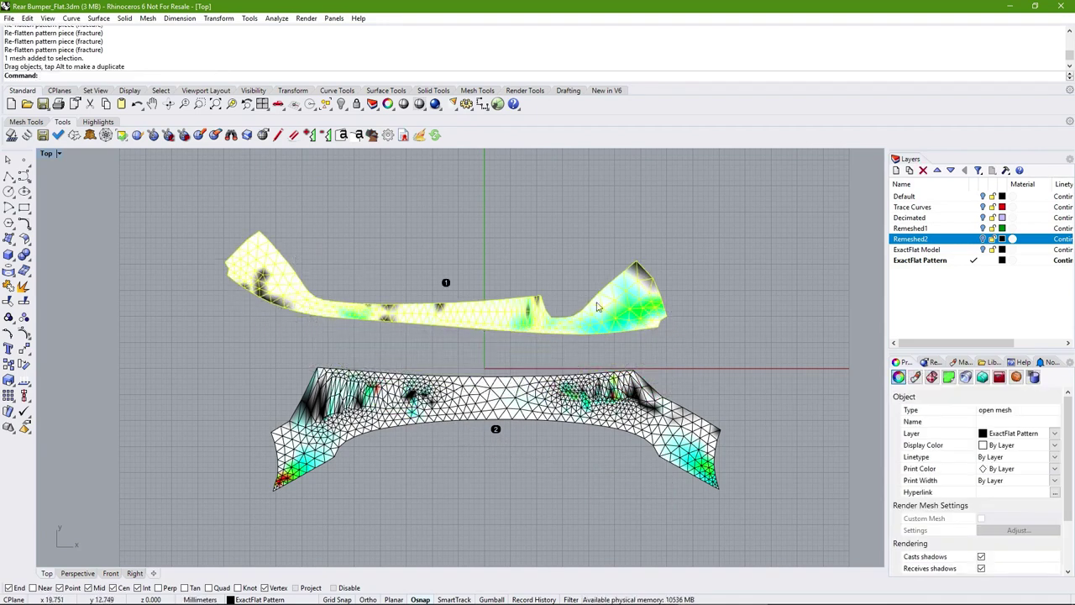
{"action": "left_click", "coordinate": [586, 278]}
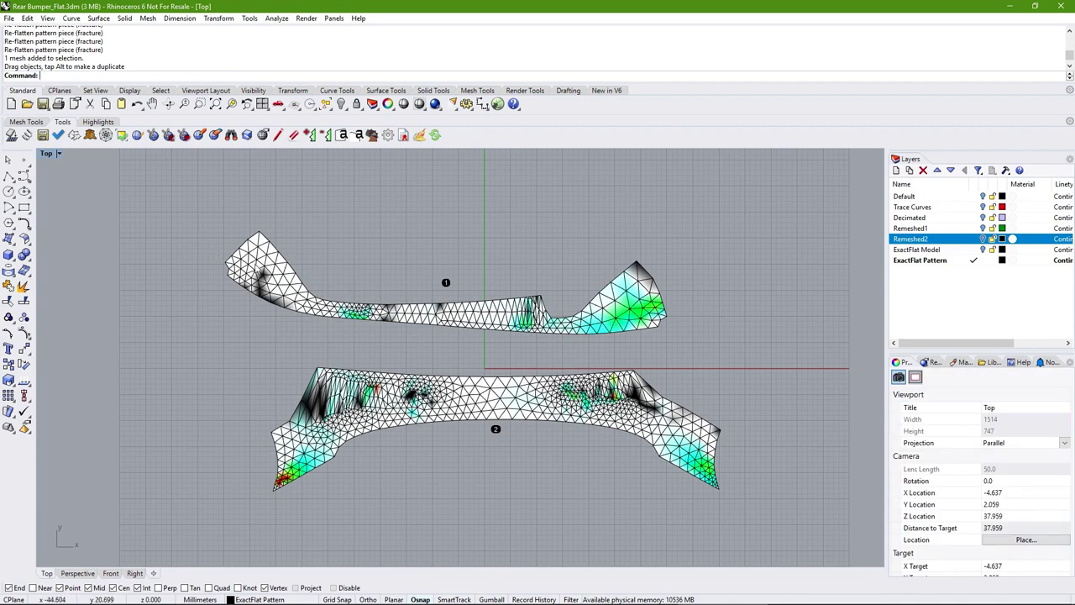
{"action": "left_click", "coordinate": [74, 135]}
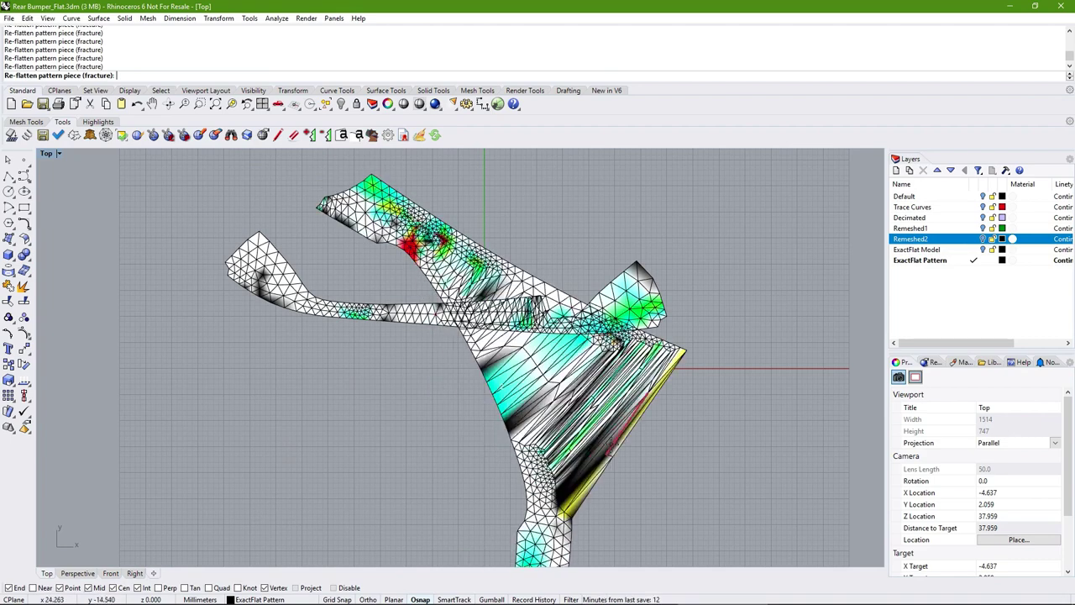
Finish the fracture re-flatten and move the lower piece up and left
{"action": "key", "text": "Return"}
{"action": "left_click_drag", "start_coordinate": [576, 460], "coordinate": [506, 425]}
{"action": "left_click", "coordinate": [147, 175]}
Re-flatten the long piece again with smart fracture
{"action": "left_click", "coordinate": [74, 134]}
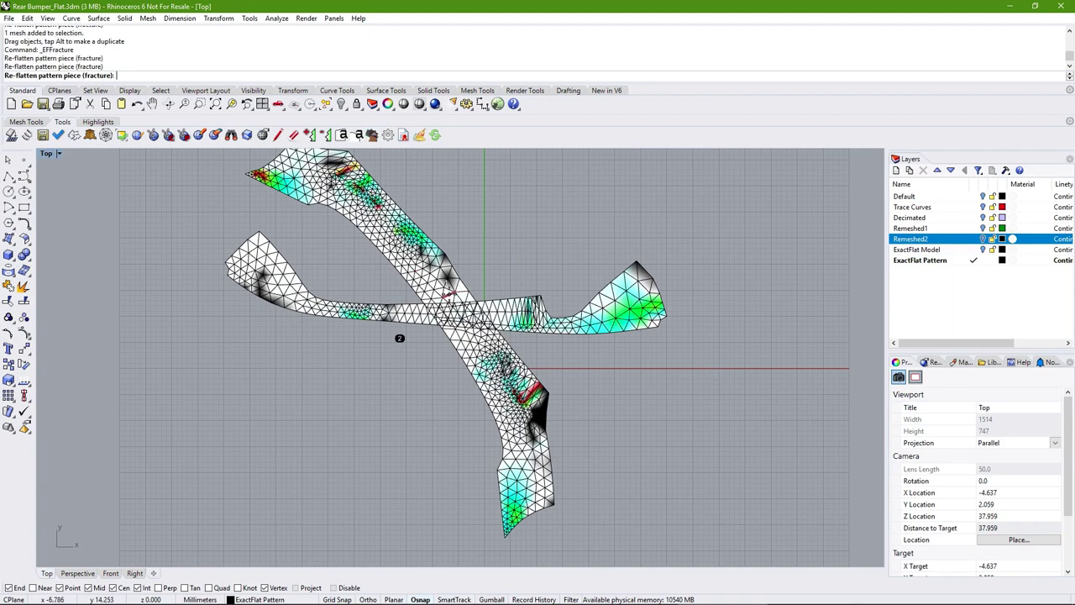
{"action": "left_click", "coordinate": [437, 284]}
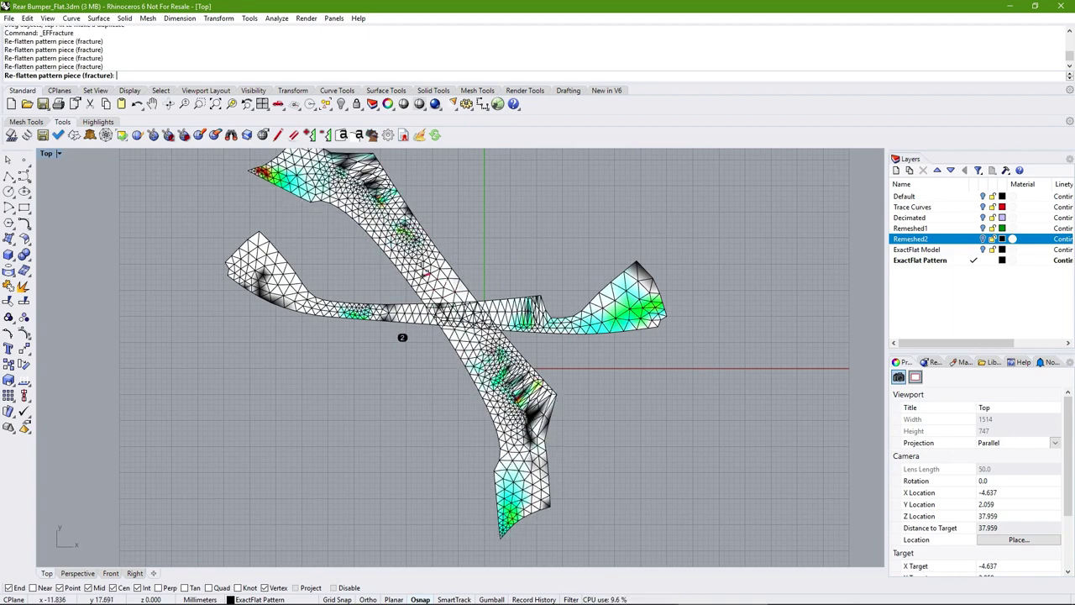
{"action": "left_click", "coordinate": [434, 282]}
{"action": "left_click", "coordinate": [431, 280]}
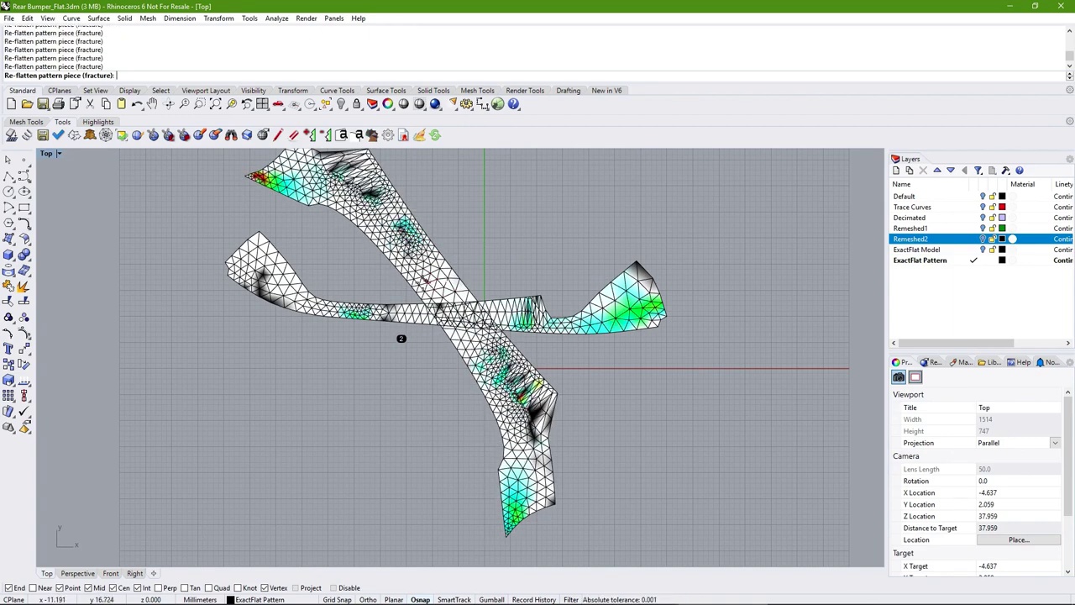
{"action": "key", "text": "Escape"}
Move the horizontal piece to the bottom and the diagonal piece to the right
{"action": "left_click_drag", "start_coordinate": [394, 312], "coordinate": [412, 485]}
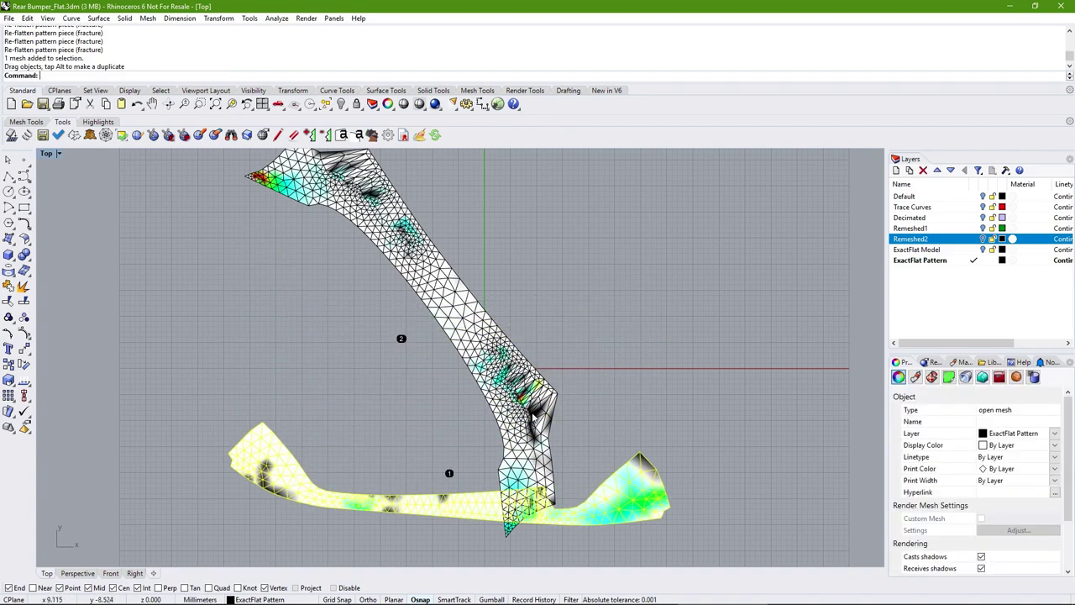
{"action": "left_click_drag", "start_coordinate": [466, 357], "coordinate": [635, 408]}
{"action": "left_click", "coordinate": [393, 314]}
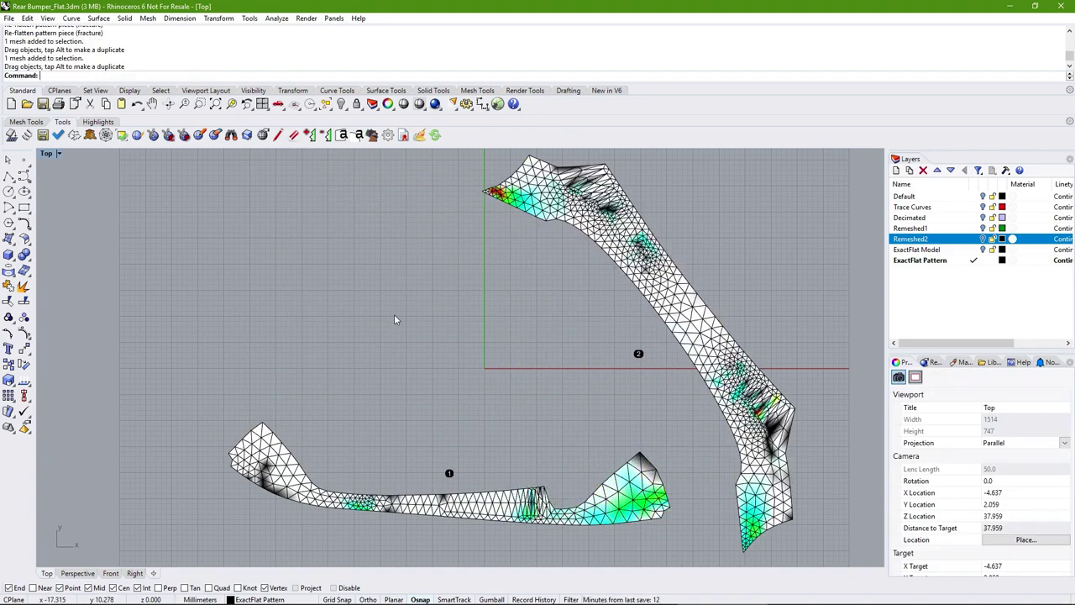
{"action": "left_click", "coordinate": [90, 134]}
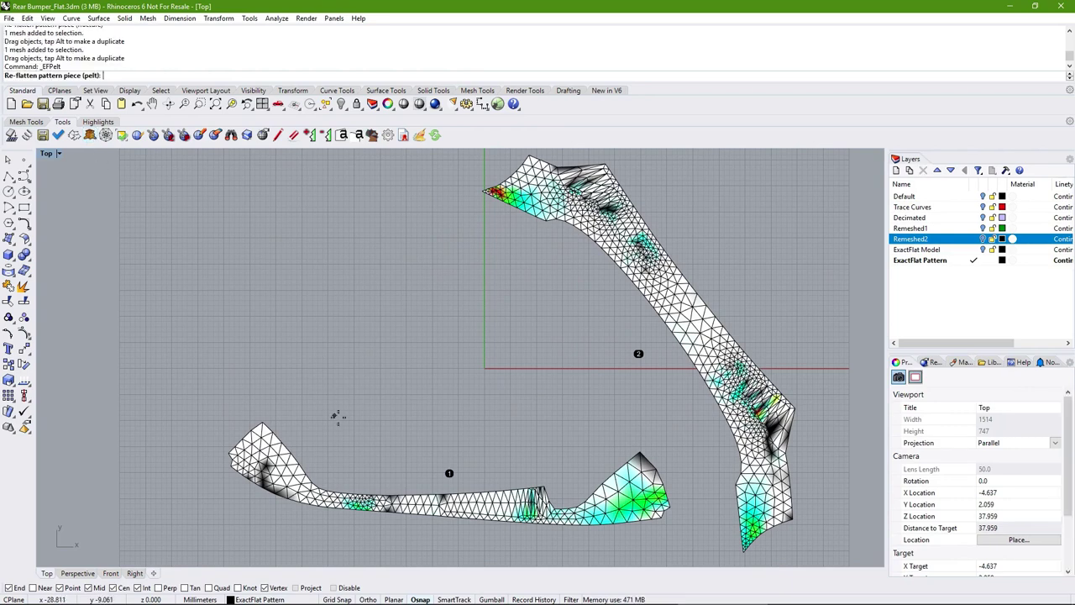
Pelt re-flatten the lower piece and the diagonal piece
{"action": "left_click", "coordinate": [437, 502]}
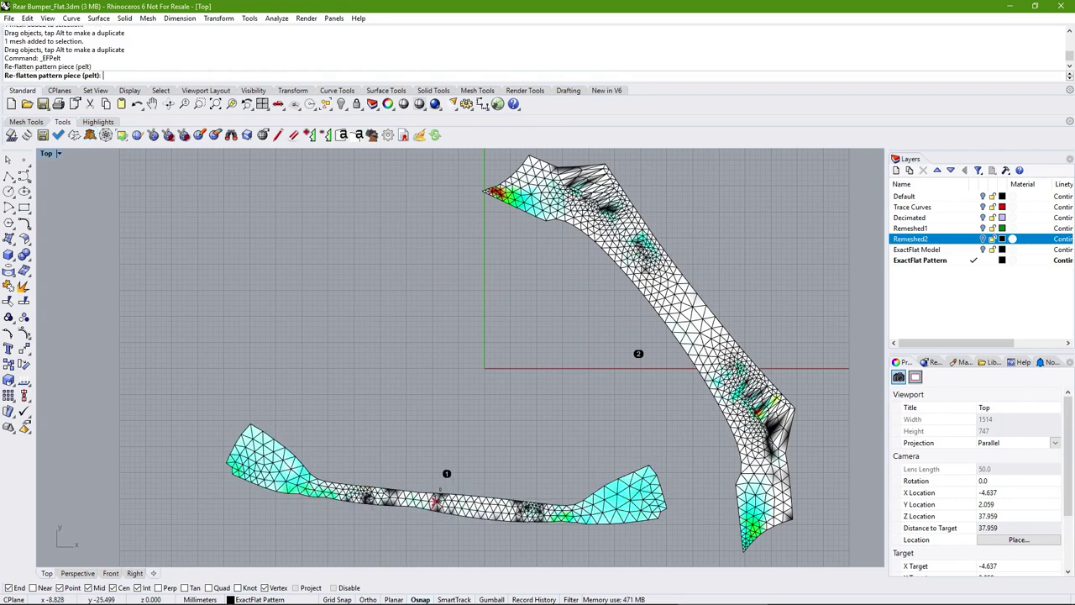
{"action": "left_click", "coordinate": [635, 305]}
{"action": "key", "text": "Return"}
Reposition the diagonal piece back to the right of the lower piece
{"action": "left_click_drag", "start_coordinate": [700, 306], "coordinate": [493, 340]}
{"action": "scroll", "coordinate": [538, 299], "scroll_direction": "down", "scroll_amount": 3}
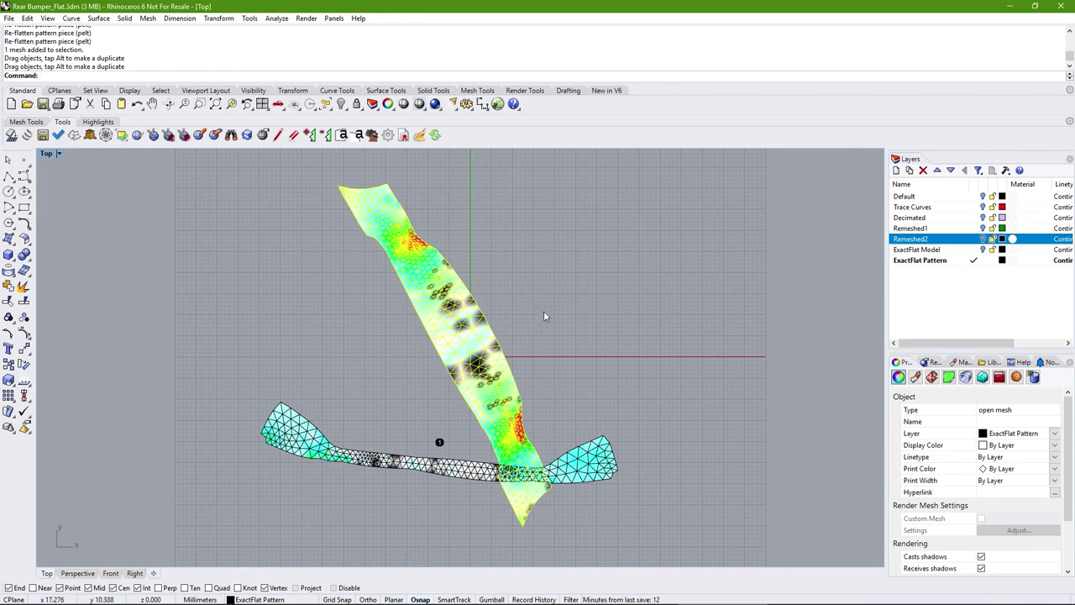
{"action": "left_click_drag", "start_coordinate": [497, 347], "coordinate": [643, 341]}
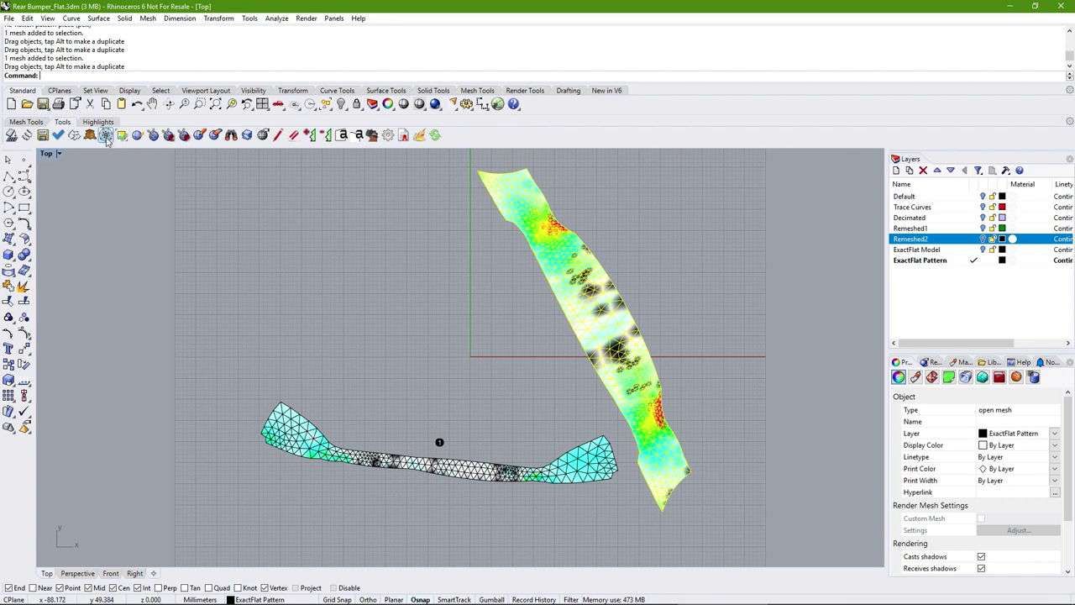
{"action": "left_click", "coordinate": [106, 135]}
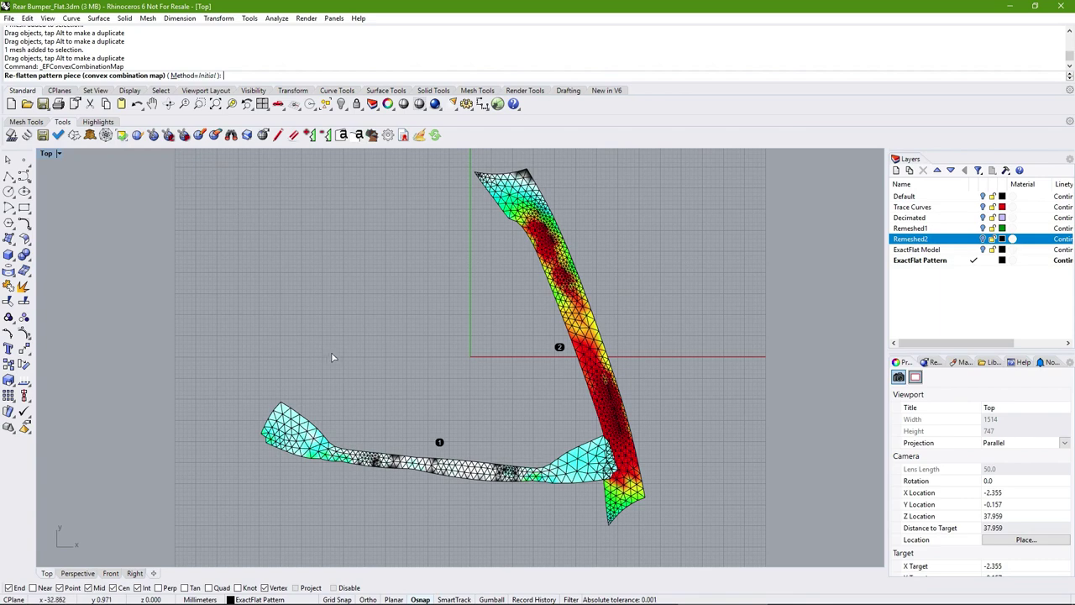
Convex-combination re-flatten piece 1 and move it up and left, away from piece 2
{"action": "left_click", "coordinate": [428, 473]}
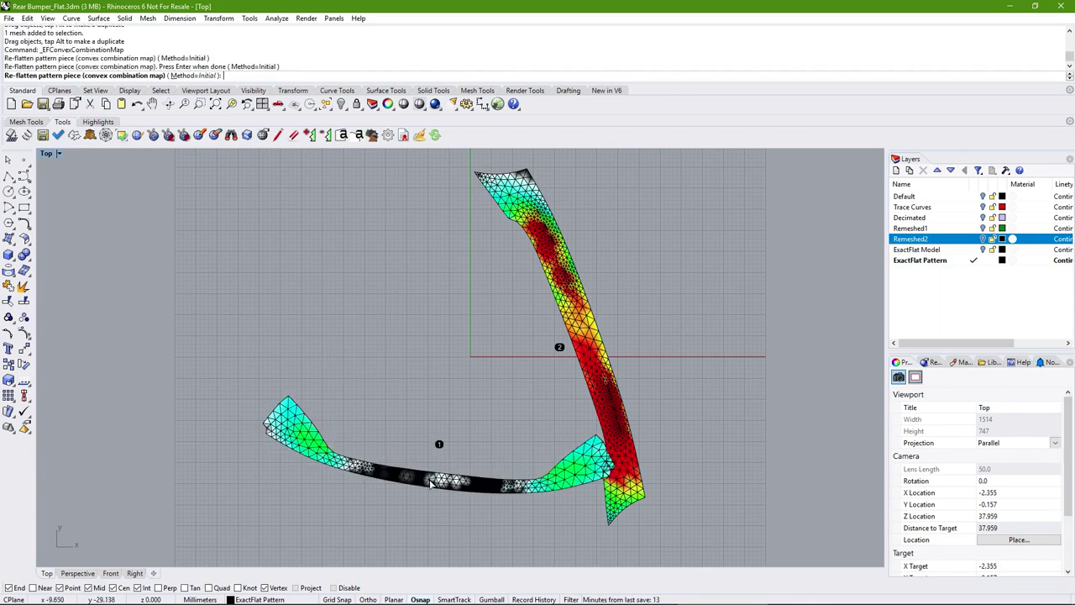
{"action": "key", "text": "Return"}
{"action": "left_click_drag", "start_coordinate": [467, 493], "coordinate": [350, 449]}
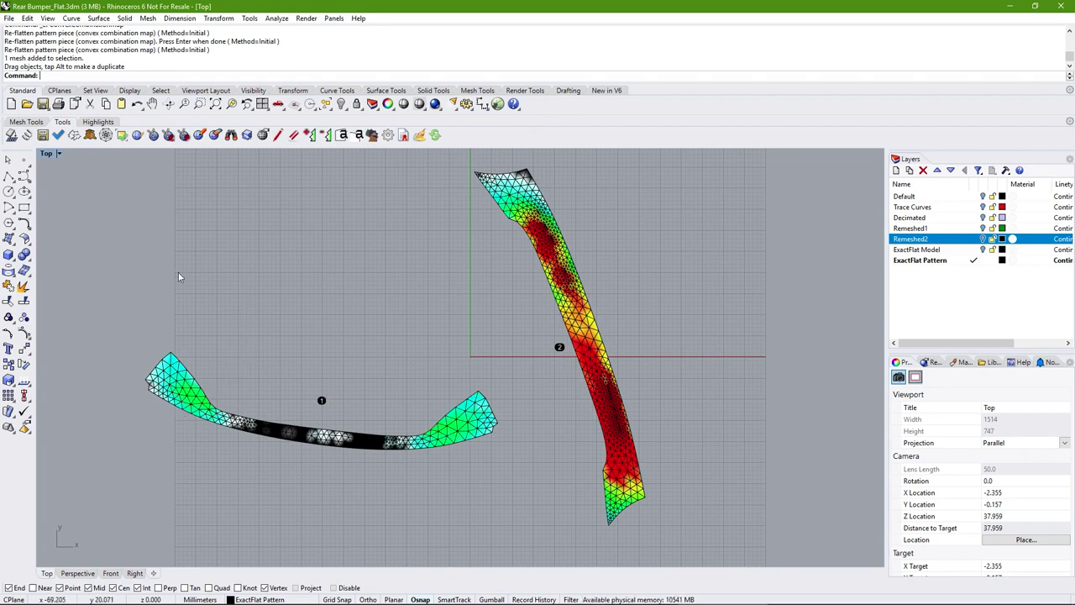
Rerun the convex combination map with Method=Minimal, then select piece 1
{"action": "left_click", "coordinate": [121, 104]}
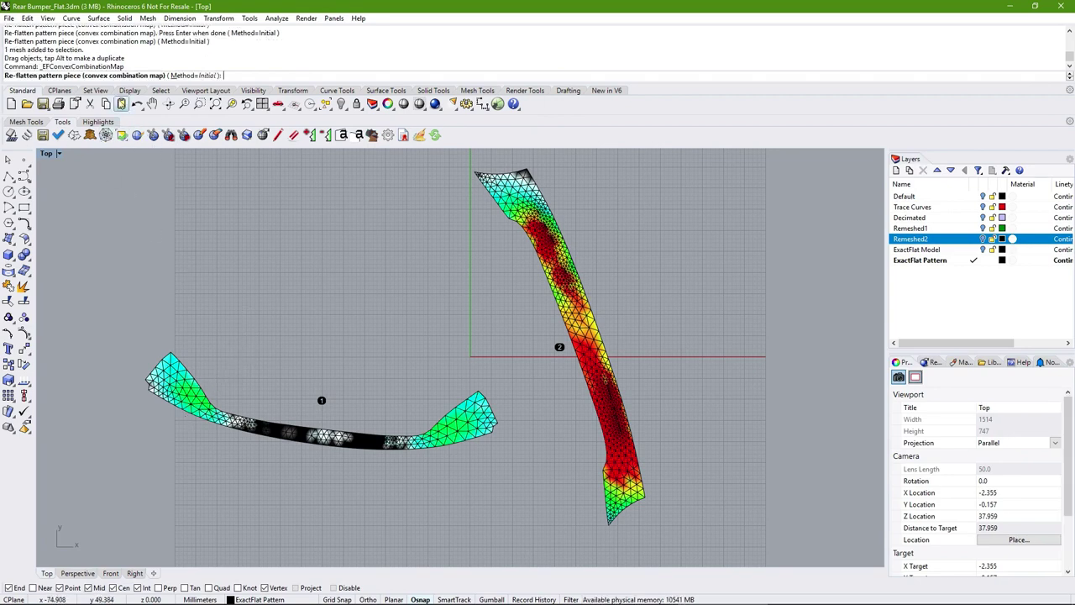
{"action": "left_click", "coordinate": [195, 75]}
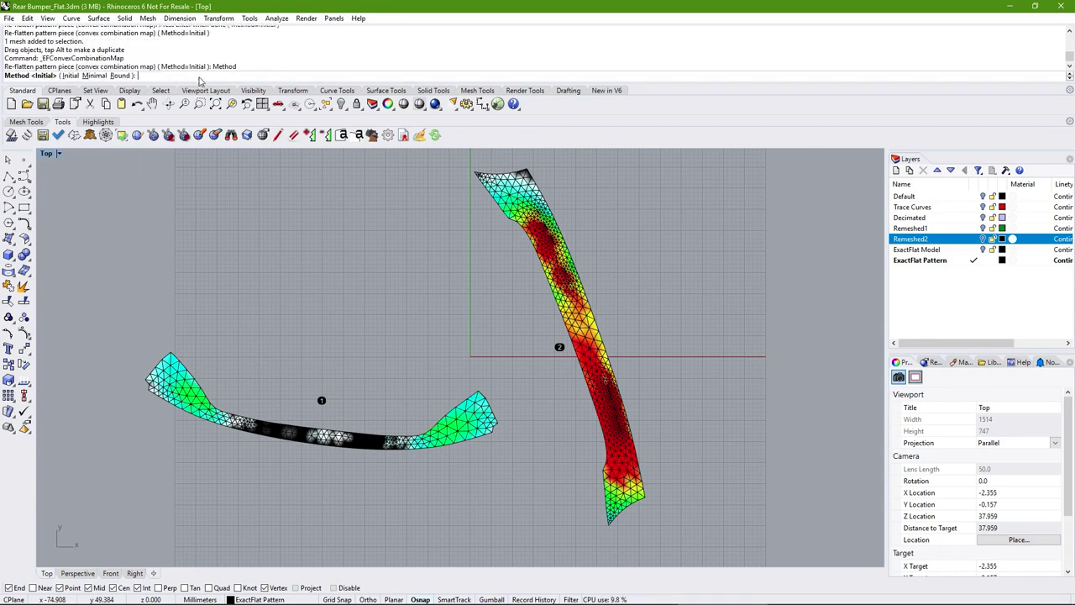
{"action": "left_click", "coordinate": [92, 76]}
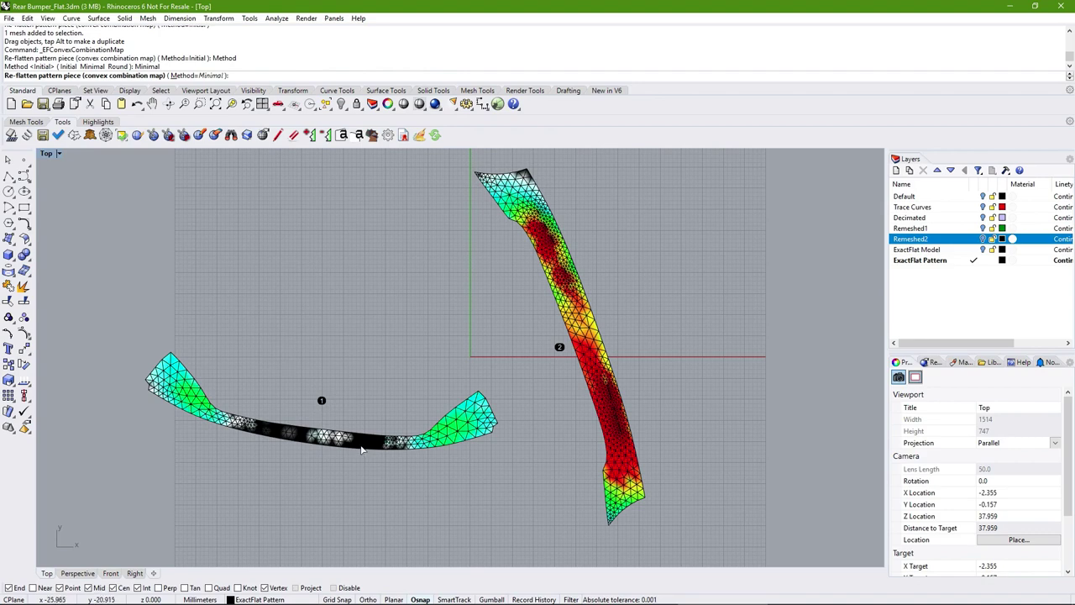
{"action": "key", "text": "Return"}
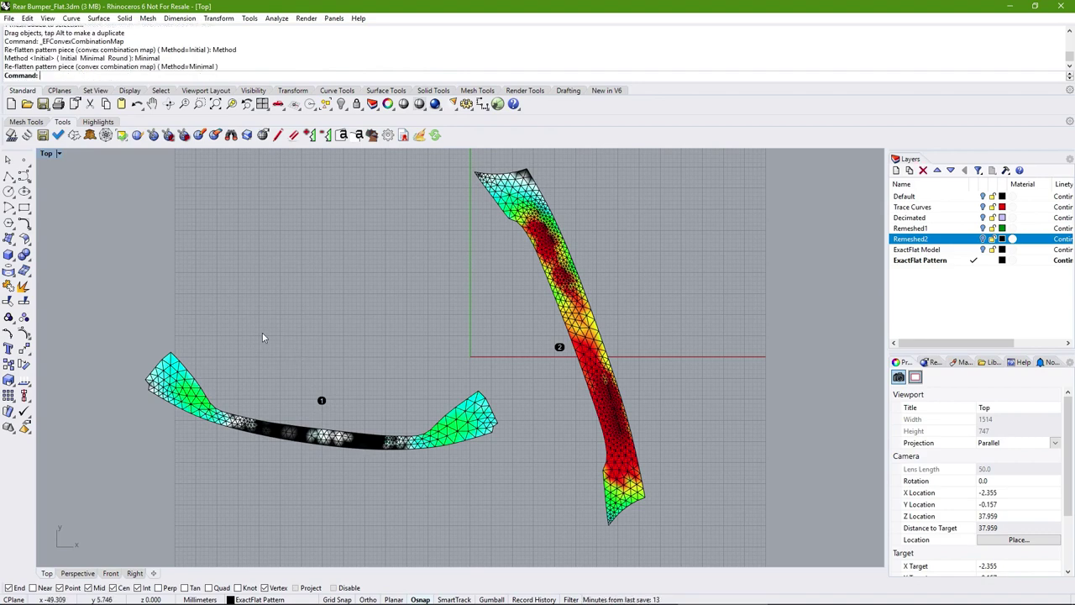
{"action": "left_click", "coordinate": [418, 421]}
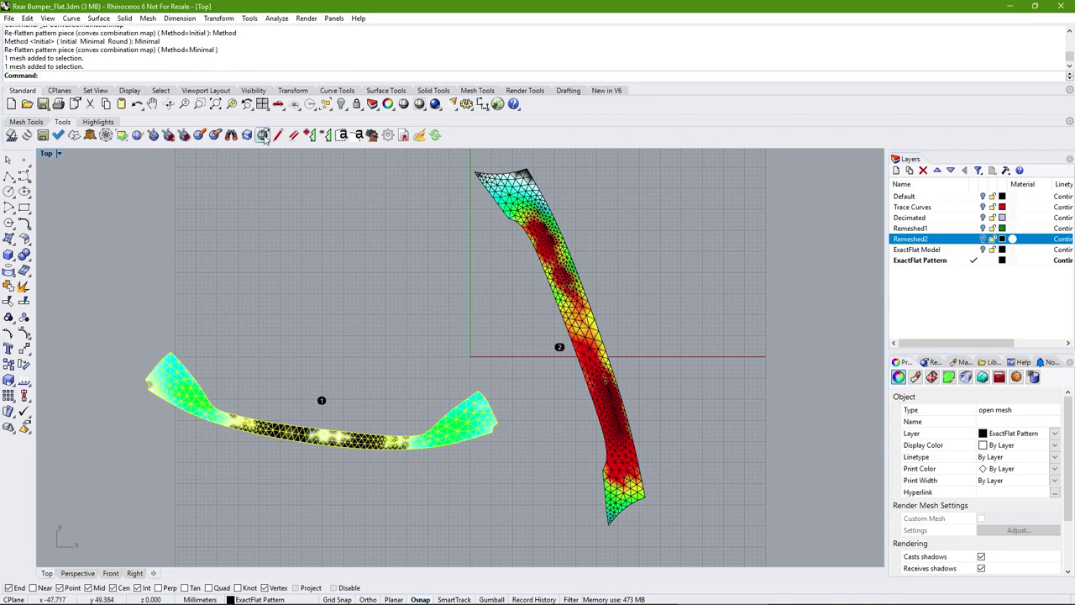
Move a vertex near piece 1's right end with EFEditVertex
{"action": "left_click", "coordinate": [262, 135]}
{"action": "left_click", "coordinate": [456, 429]}
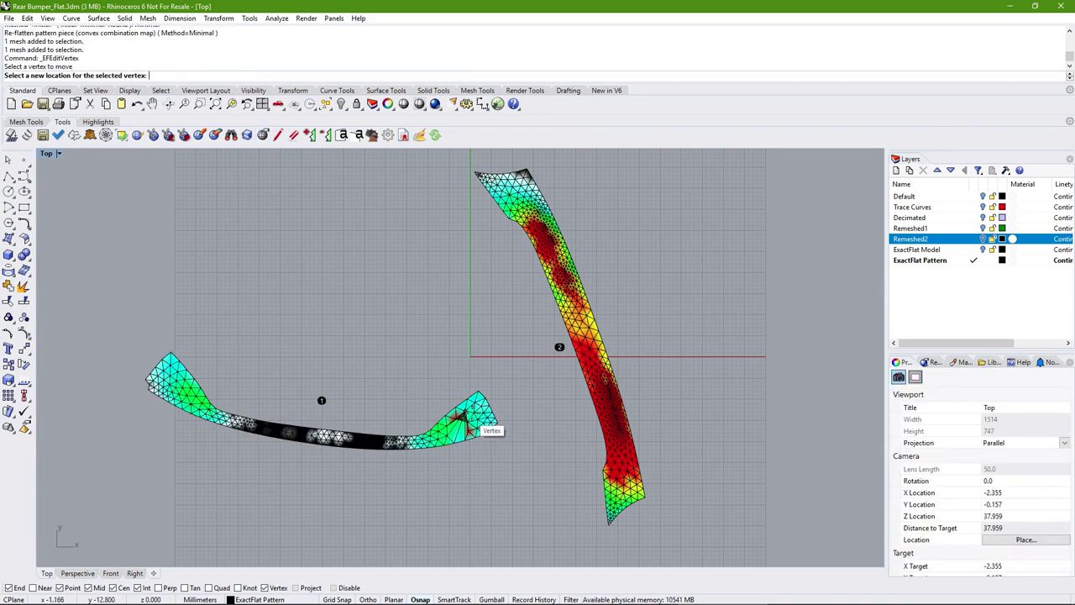
{"action": "left_click", "coordinate": [494, 426]}
{"action": "key", "text": "Return"}
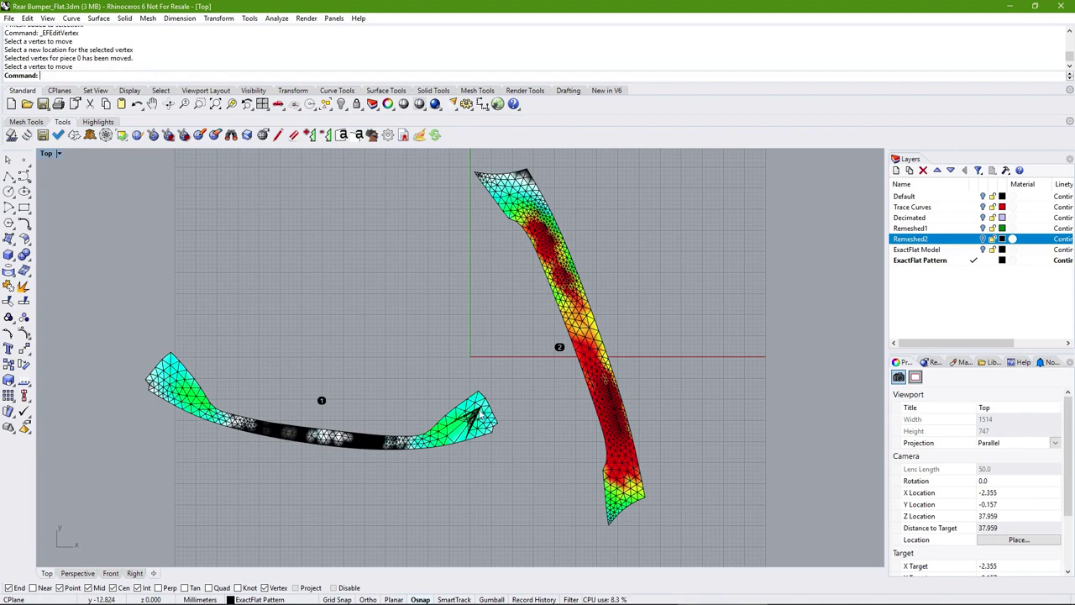
Re-flatten piece 1 with the Minimal convex combination map
{"action": "left_click", "coordinate": [106, 134]}
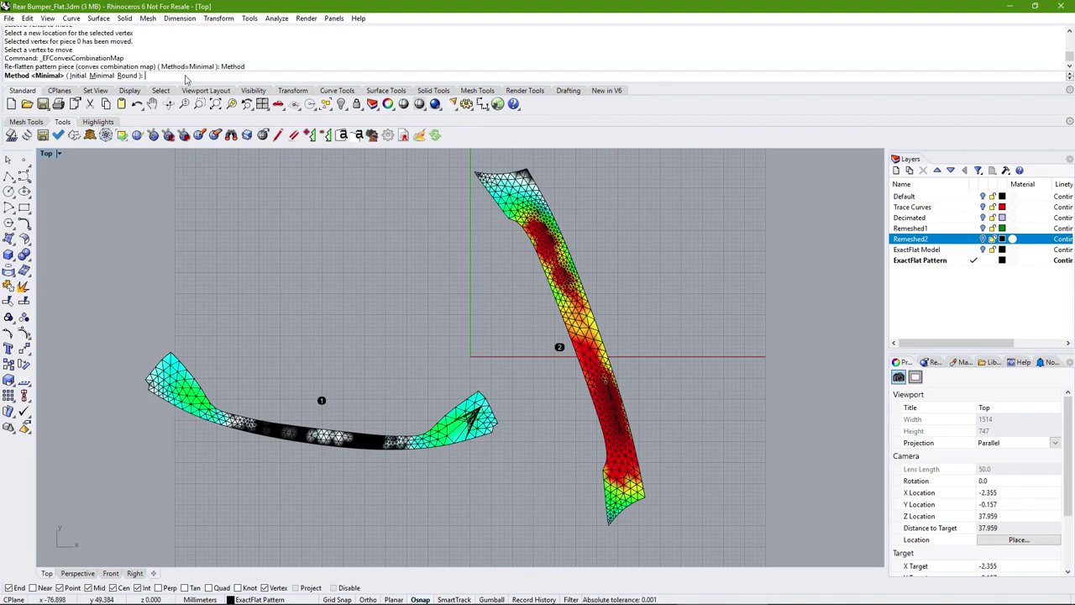
{"action": "left_click", "coordinate": [102, 75]}
{"action": "left_click", "coordinate": [310, 437]}
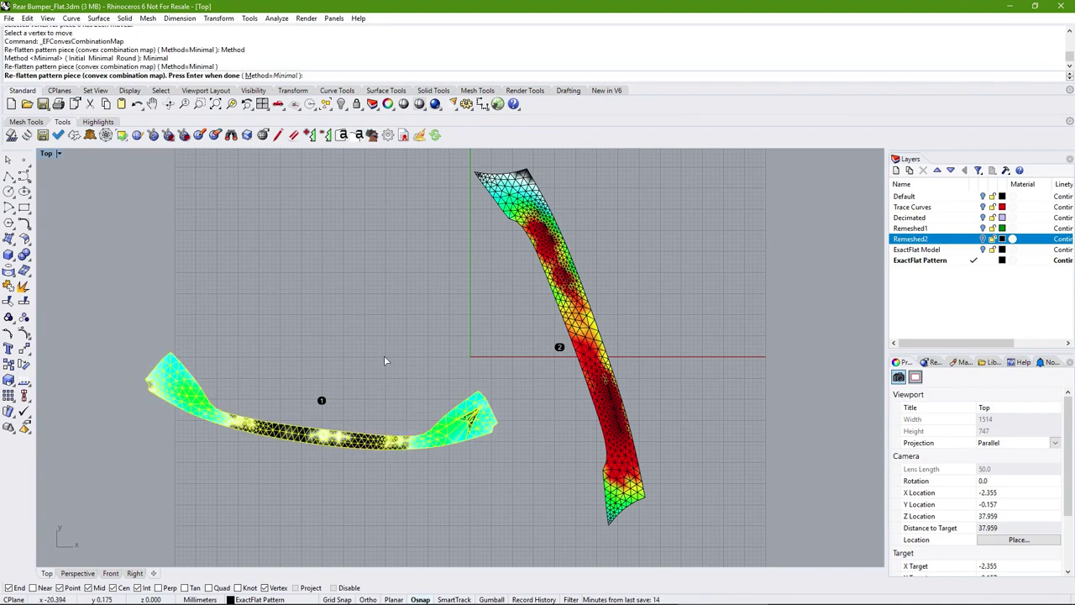
{"action": "key", "text": "Return"}
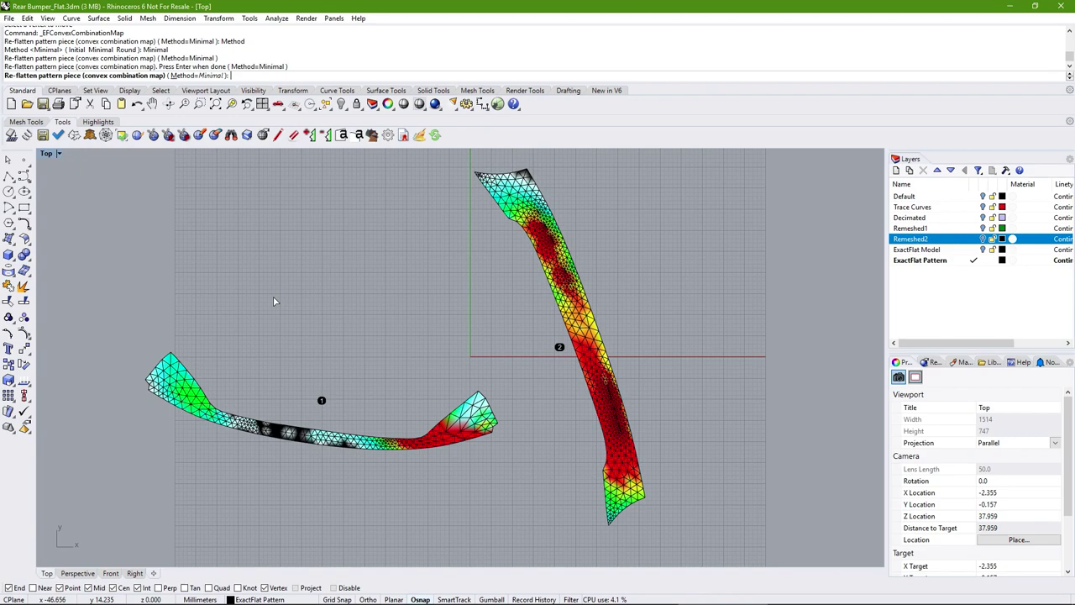
Re-flatten piece 1 with Method=Round into a disc and move it into view
{"action": "left_click", "coordinate": [200, 76]}
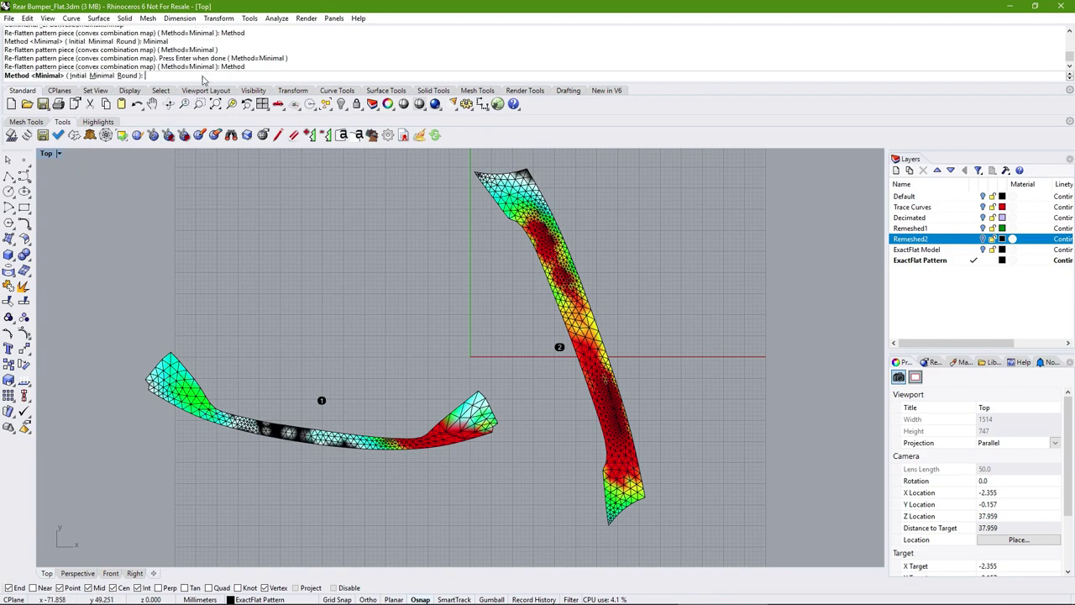
{"action": "left_click", "coordinate": [128, 76]}
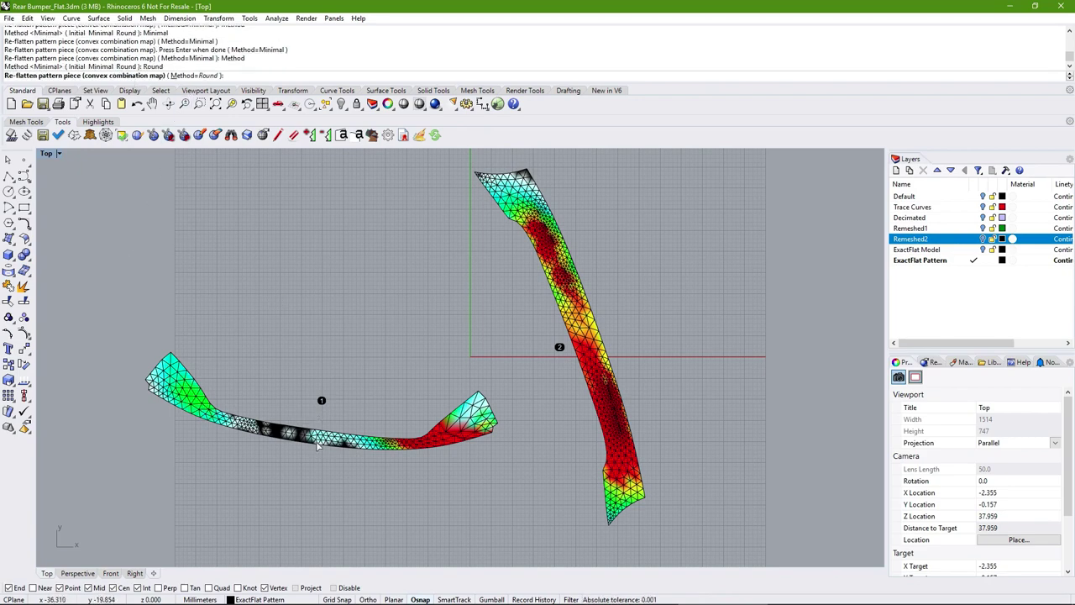
{"action": "left_click", "coordinate": [310, 440]}
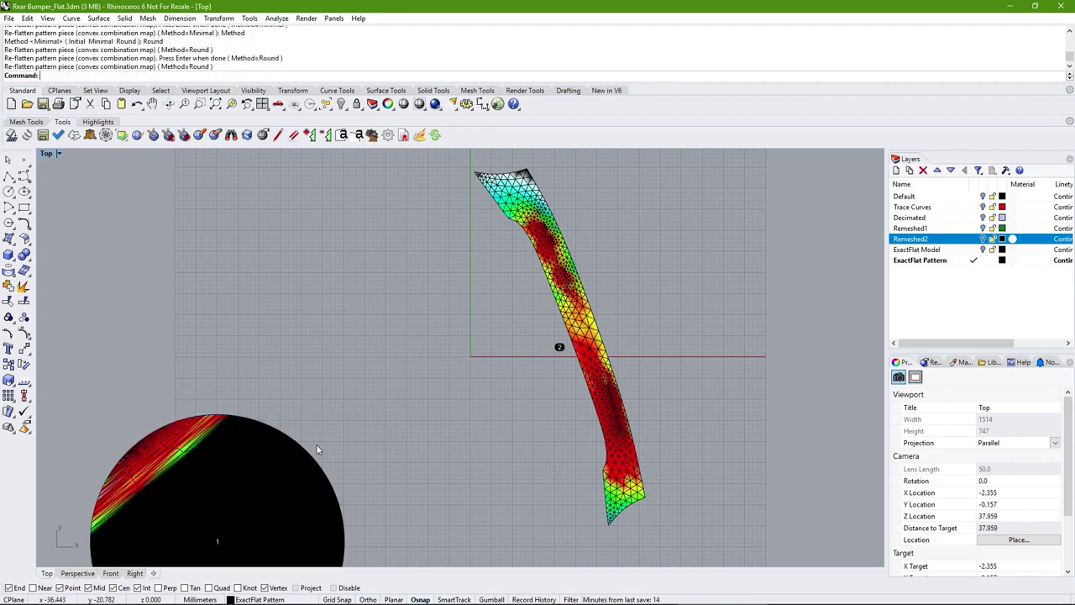
{"action": "mouse_move", "coordinate": [316, 450]}
{"action": "left_mouse_down"}
{"action": "mouse_move", "coordinate": [278, 376]}
{"action": "mouse_move", "coordinate": [432, 334]}
{"action": "mouse_move", "coordinate": [315, 367]}
{"action": "mouse_move", "coordinate": [336, 359]}
{"action": "mouse_move", "coordinate": [337, 388]}
{"action": "left_mouse_up"}
{"action": "left_click", "coordinate": [382, 225]}
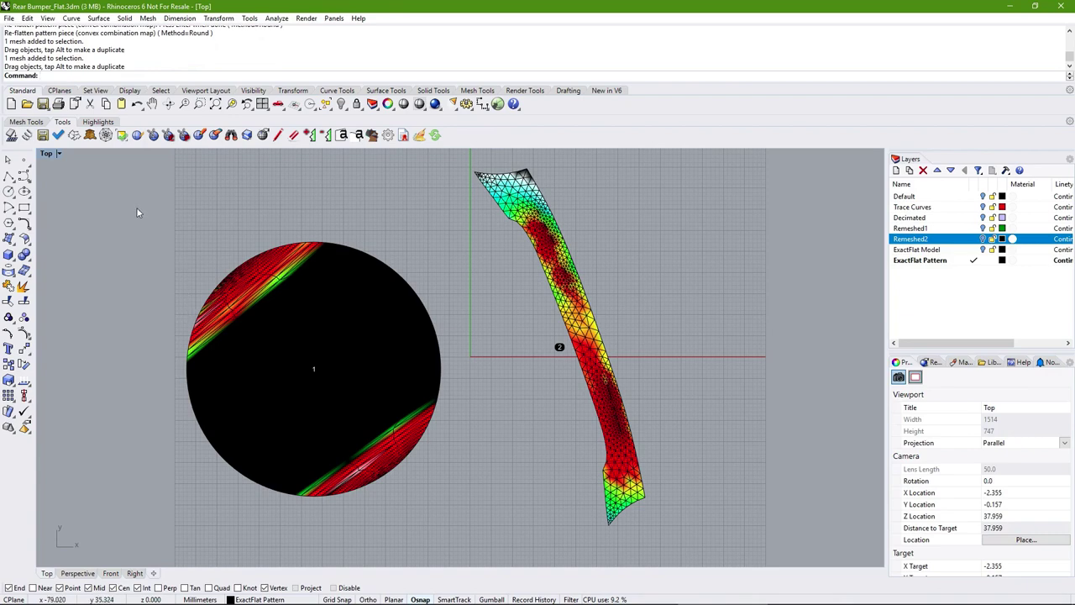
Pelt re-flatten the disc back into a long strip and place it left of piece 2
{"action": "left_click", "coordinate": [74, 134]}
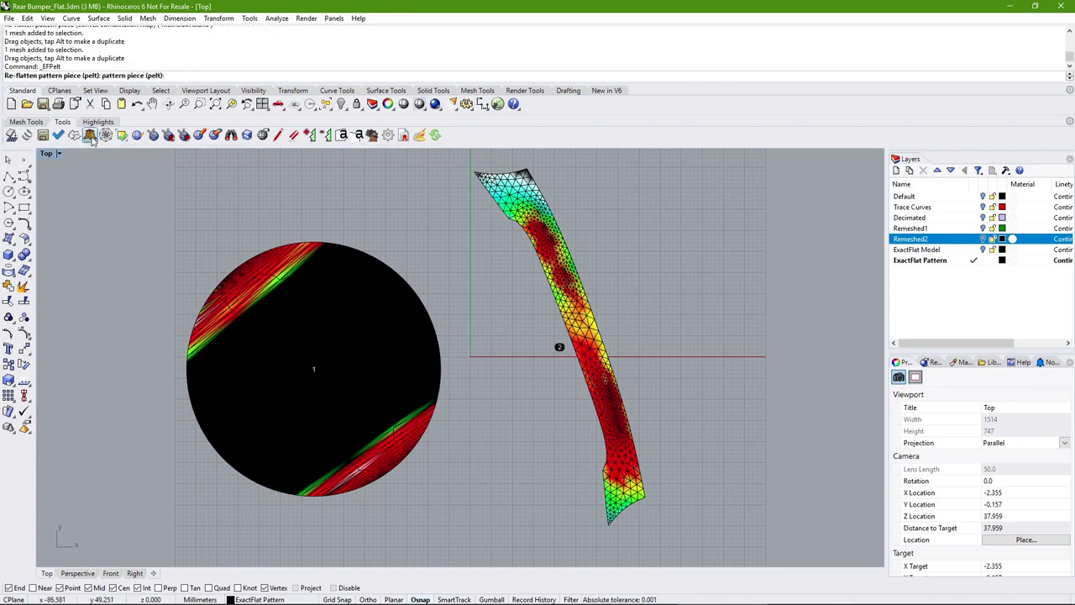
{"action": "left_click_drag", "start_coordinate": [507, 341], "coordinate": [309, 357]}
{"action": "left_click", "coordinate": [182, 218]}
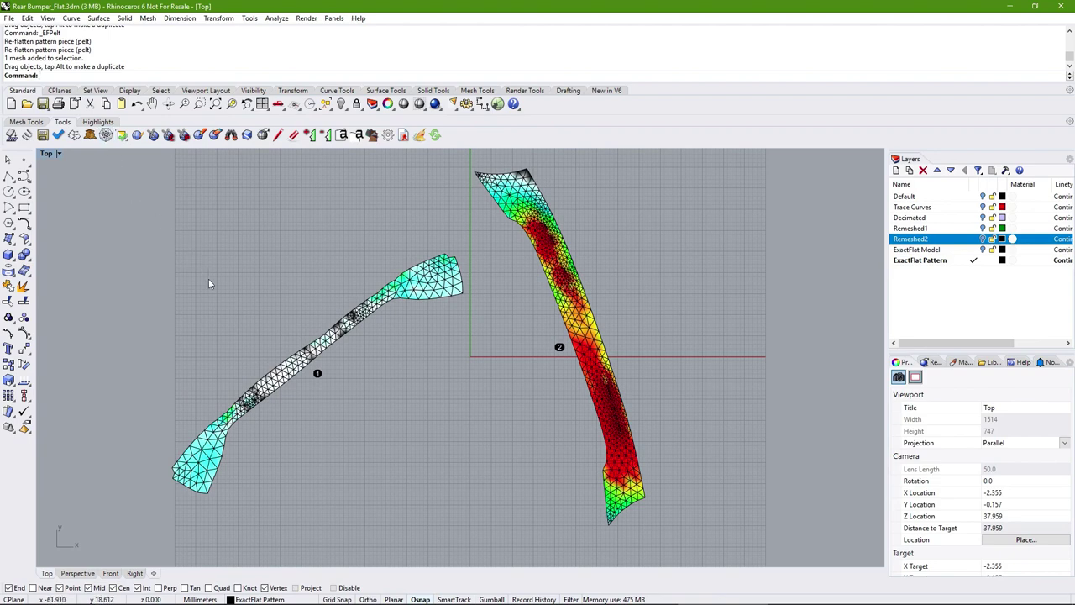
{"action": "type", "text": "EFFracture"}
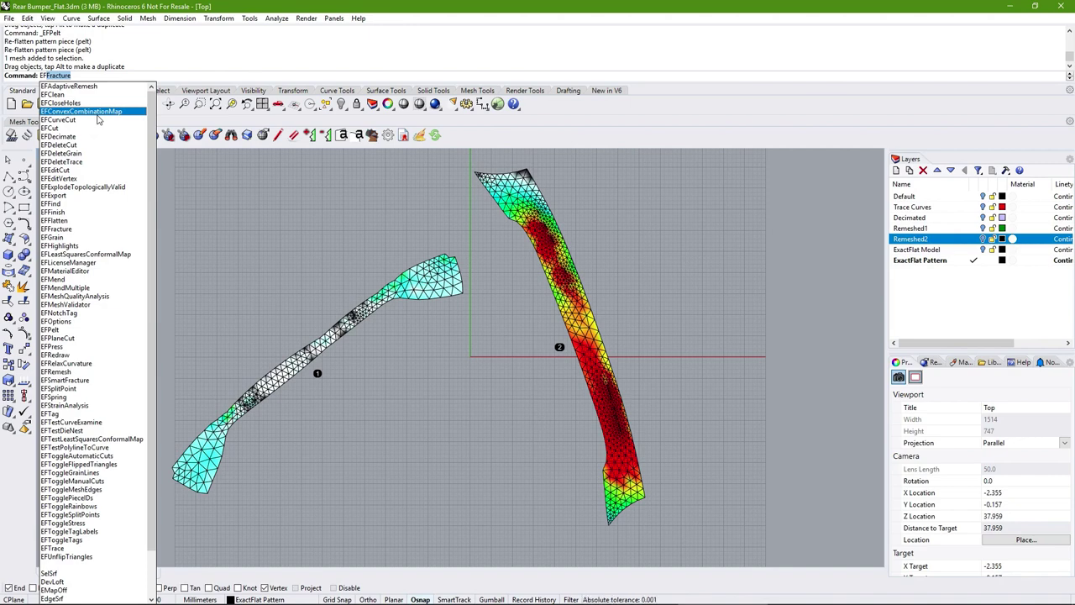
Smart-fracture re-flatten pattern pieces 1 and 2
{"action": "left_click", "coordinate": [97, 379]}
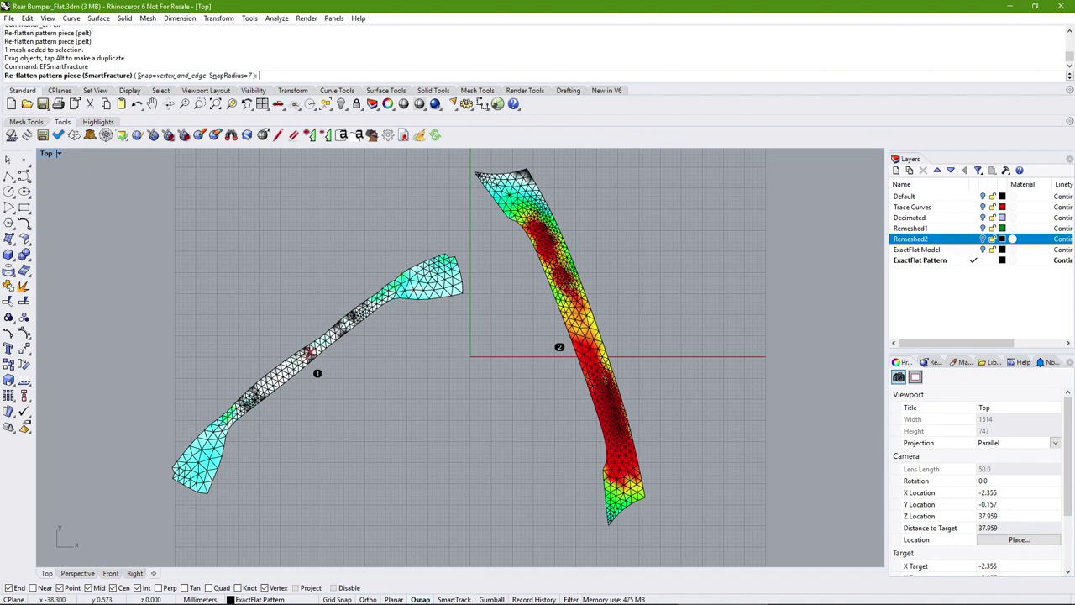
{"action": "left_click", "coordinate": [309, 351]}
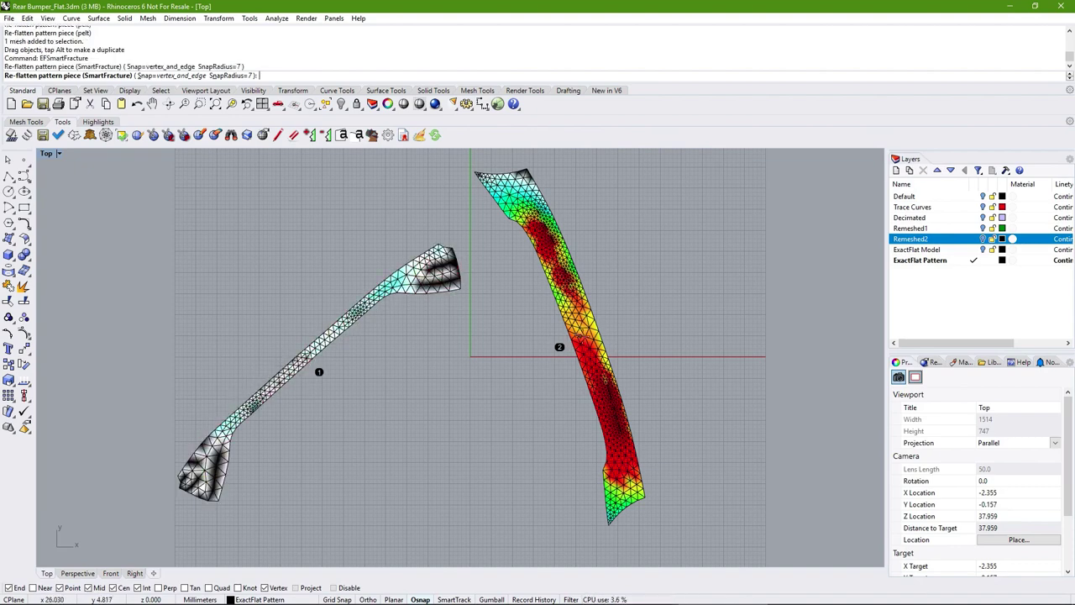
{"action": "left_click", "coordinate": [584, 334]}
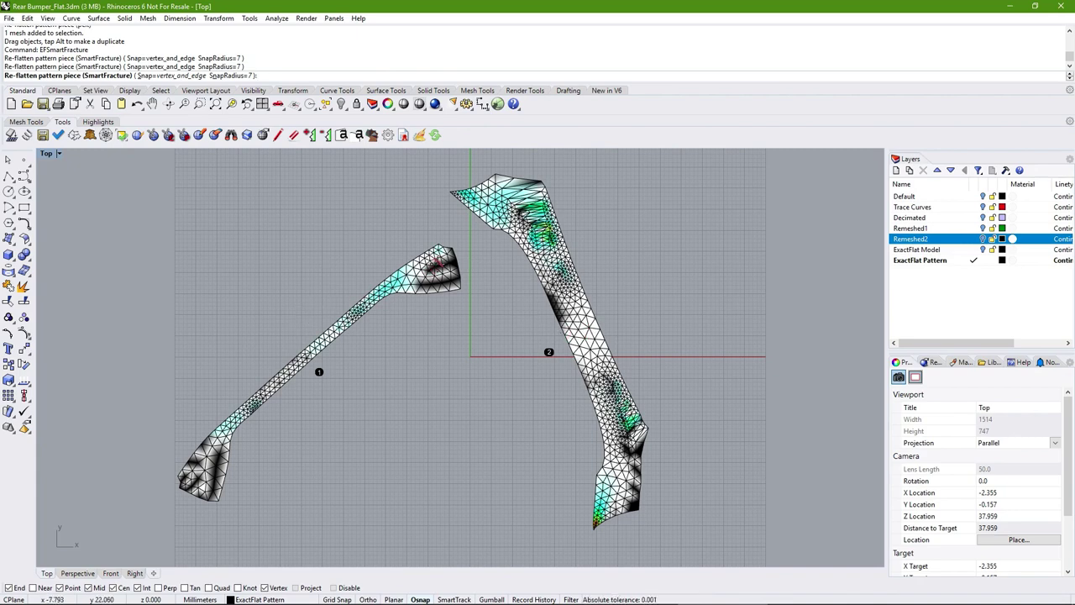
Repeat smart fracture on piece 1 and the right piece until both lie as side-by-side strips
{"action": "left_click", "coordinate": [437, 263]}
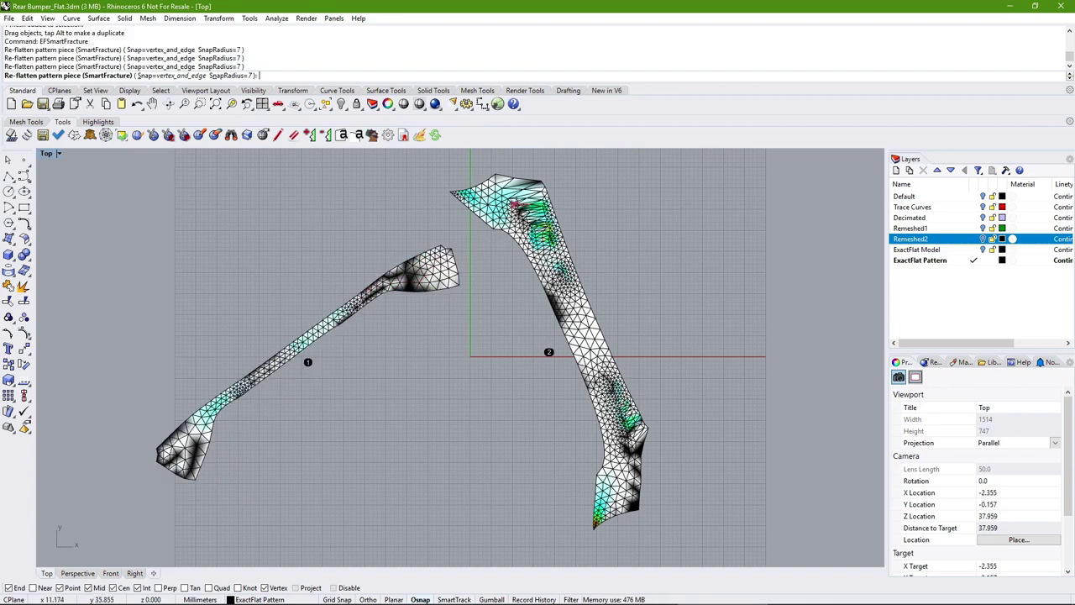
{"action": "left_click", "coordinate": [503, 191]}
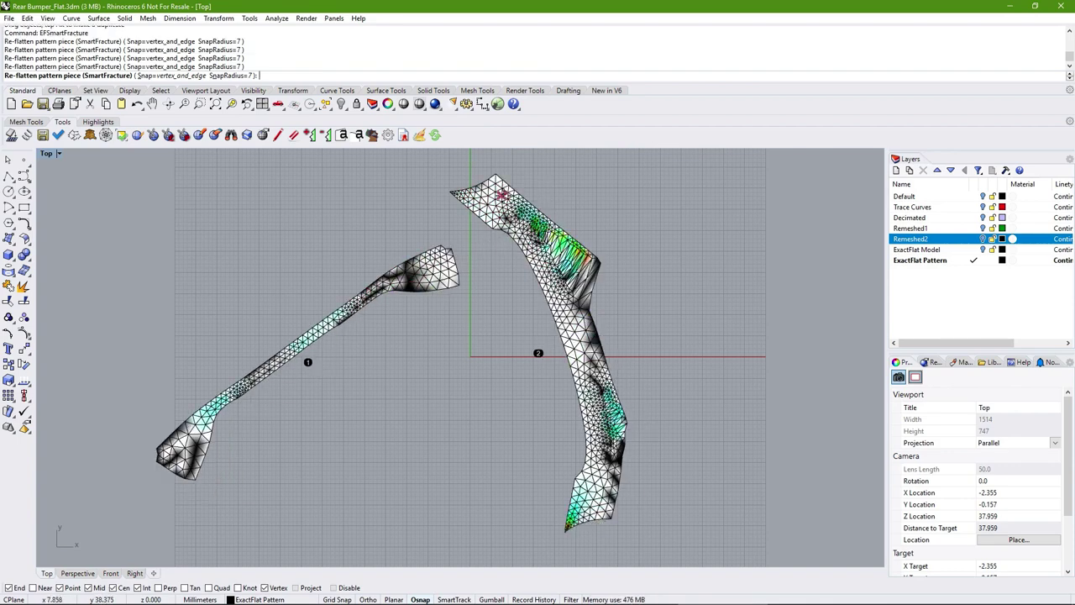
{"action": "left_click", "coordinate": [577, 326]}
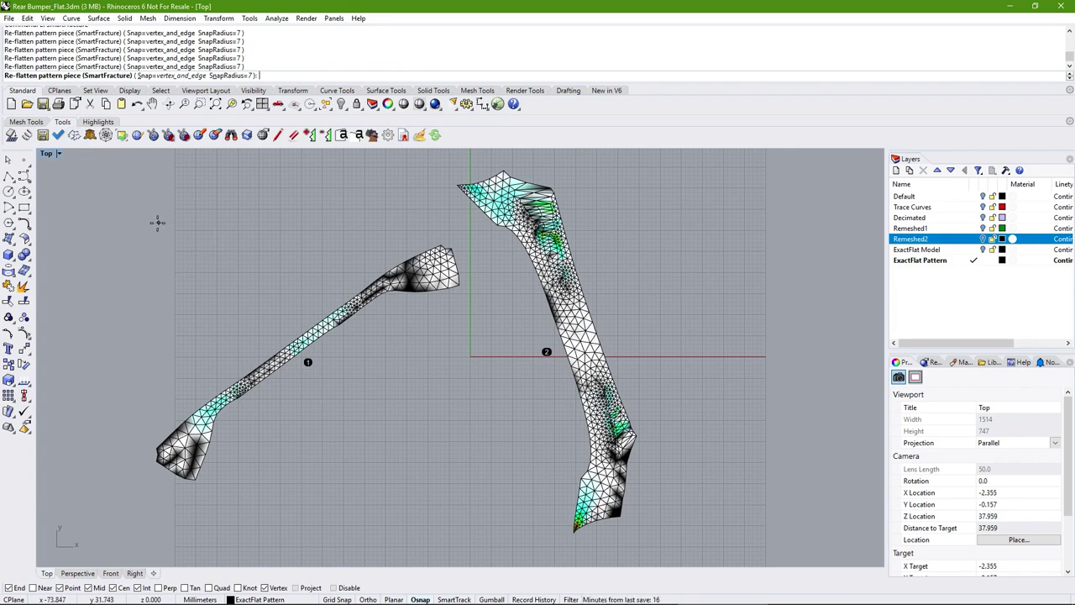
{"action": "key", "text": "Escape"}
{"action": "type", "text": "EF"}
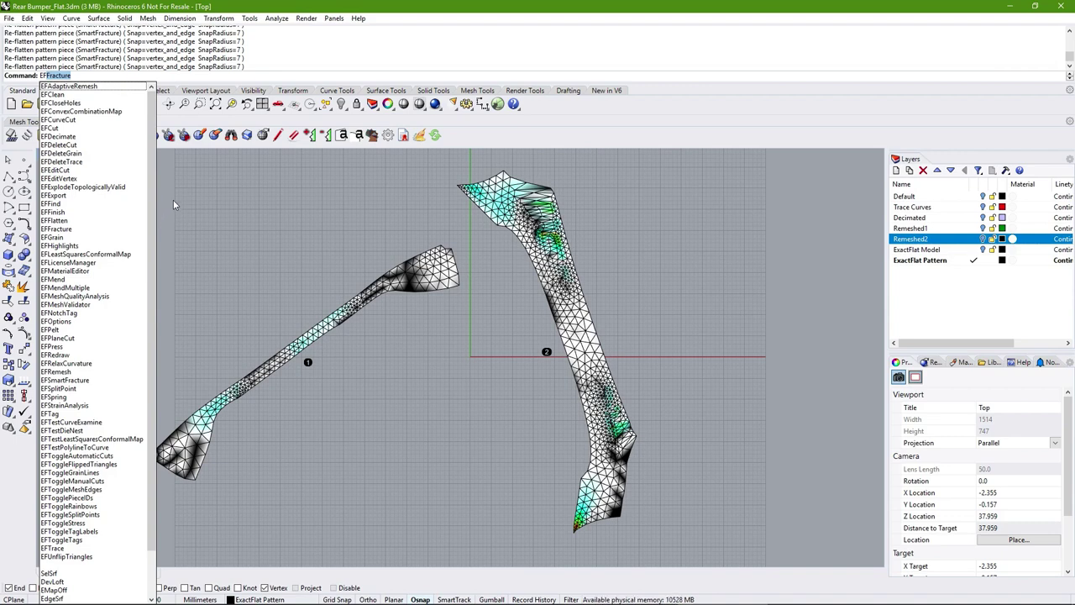
Re-flatten the left and right bumper pieces with the least squares conformal map
{"action": "left_click", "coordinate": [111, 255]}
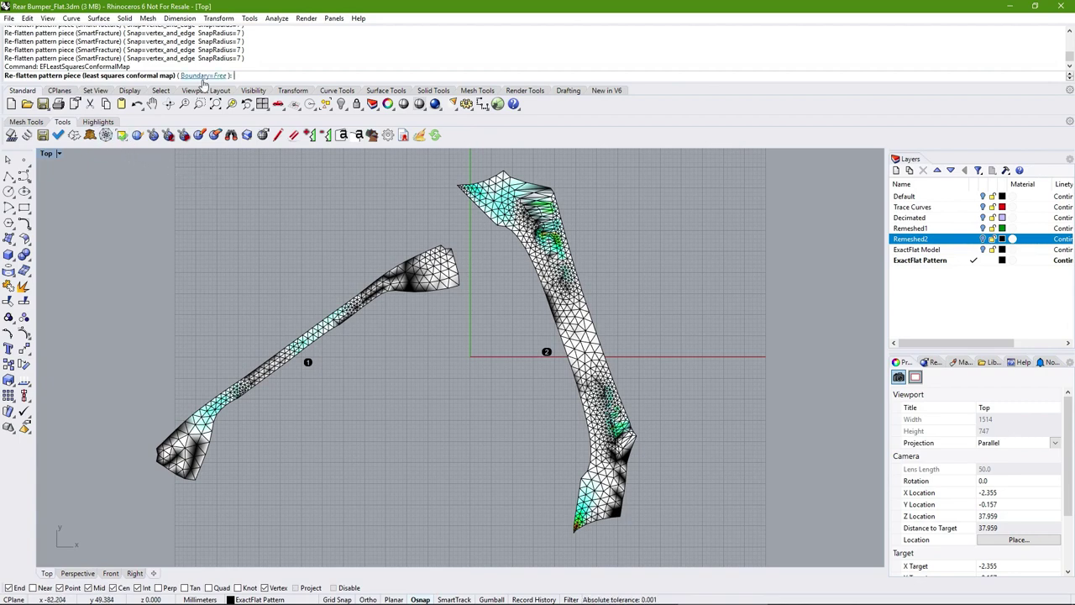
{"action": "left_click", "coordinate": [427, 278]}
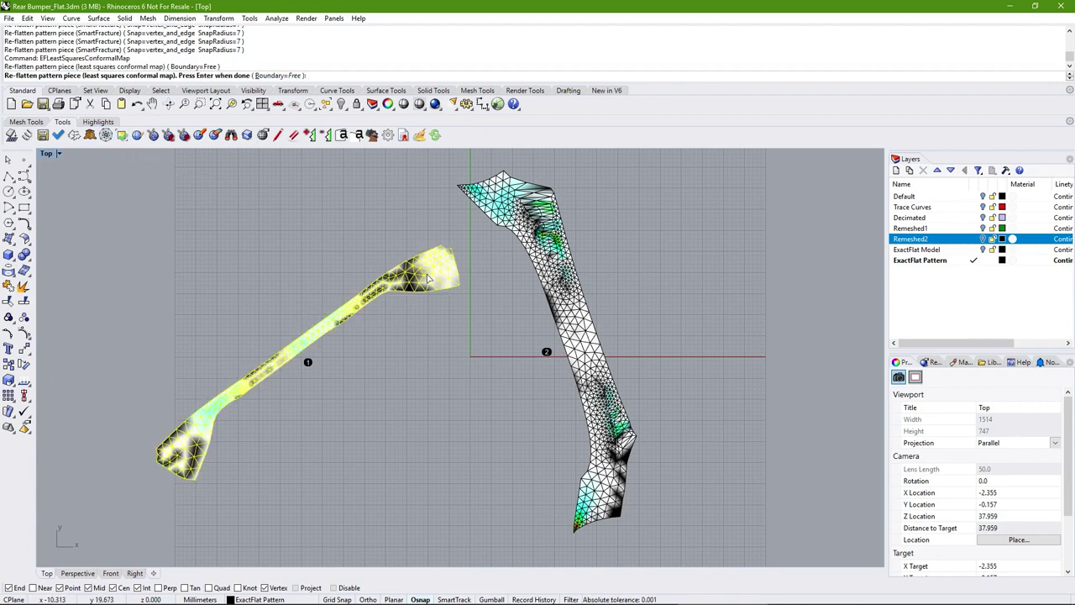
{"action": "key", "text": "Return"}
{"action": "left_click", "coordinate": [574, 339]}
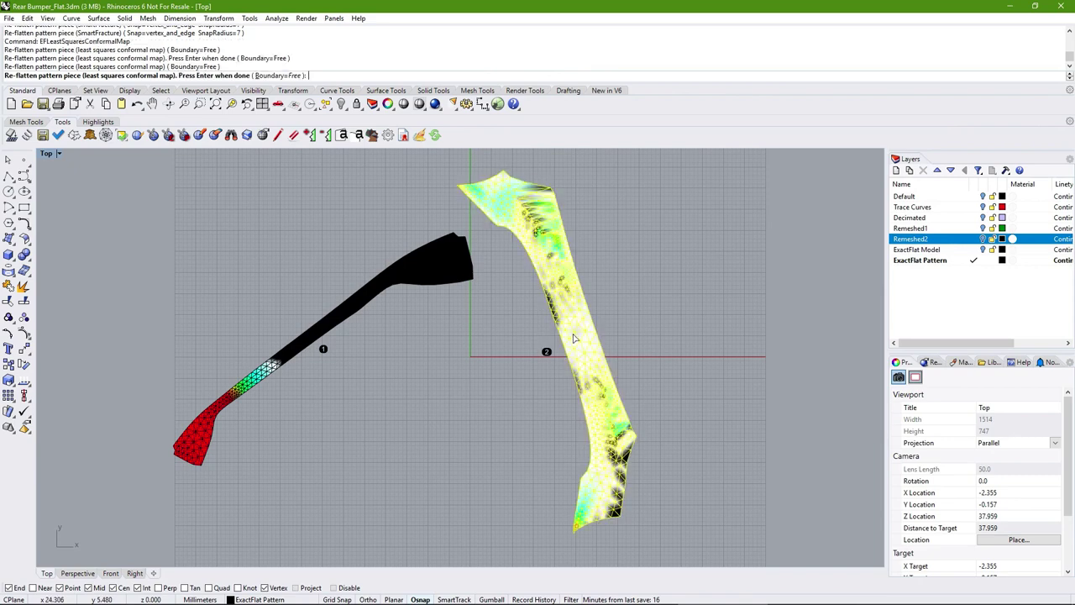
{"action": "key", "text": "Return"}
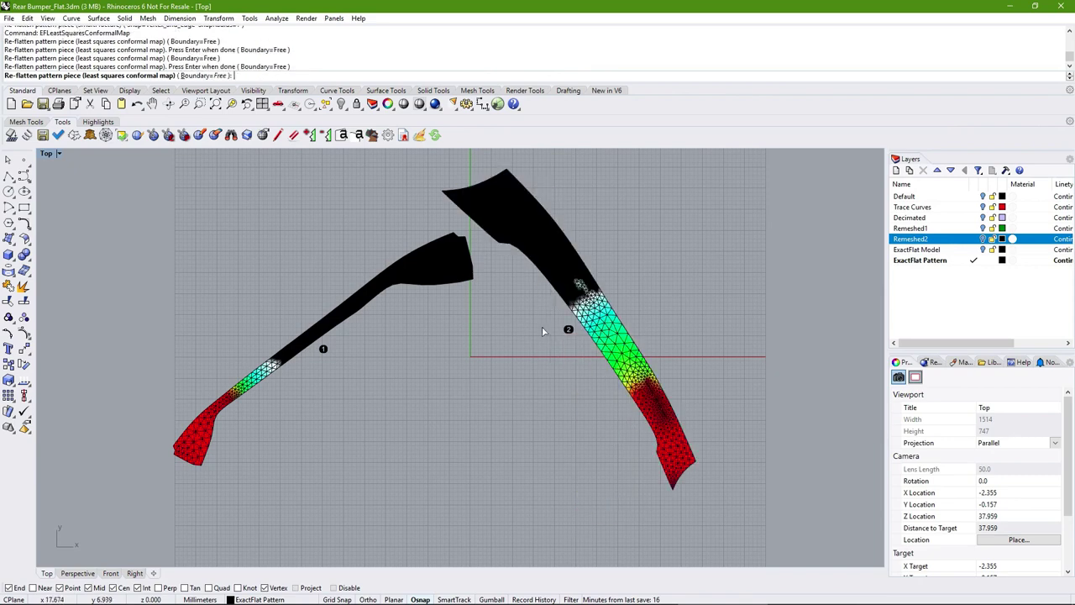
Set Boundary to Fixed and re-flatten both pieces again with the conformal map
{"action": "left_click", "coordinate": [215, 77]}
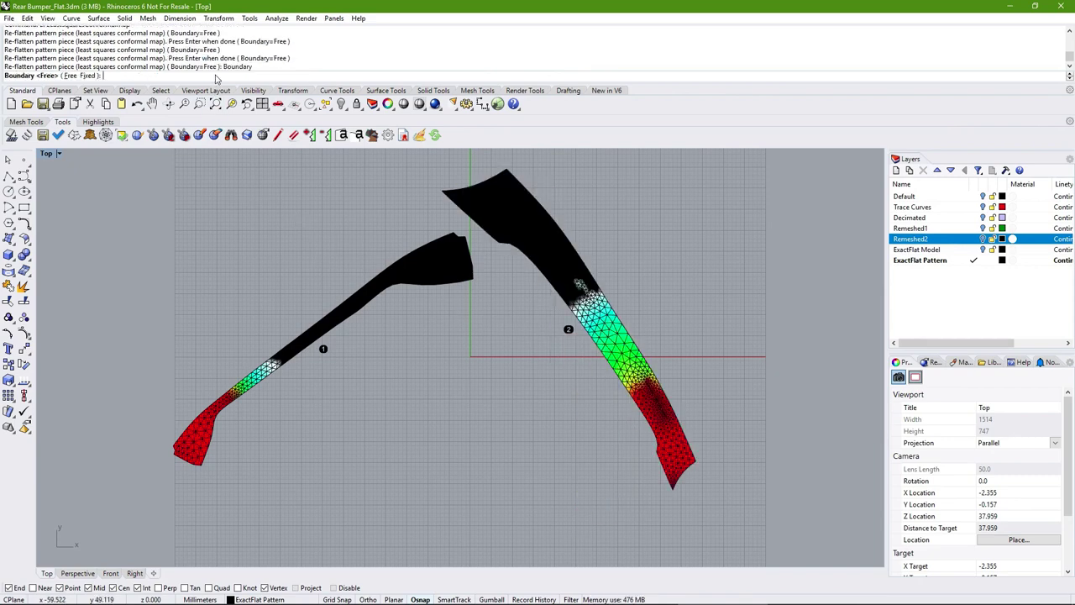
{"action": "left_click", "coordinate": [88, 76]}
{"action": "left_click", "coordinate": [343, 317]}
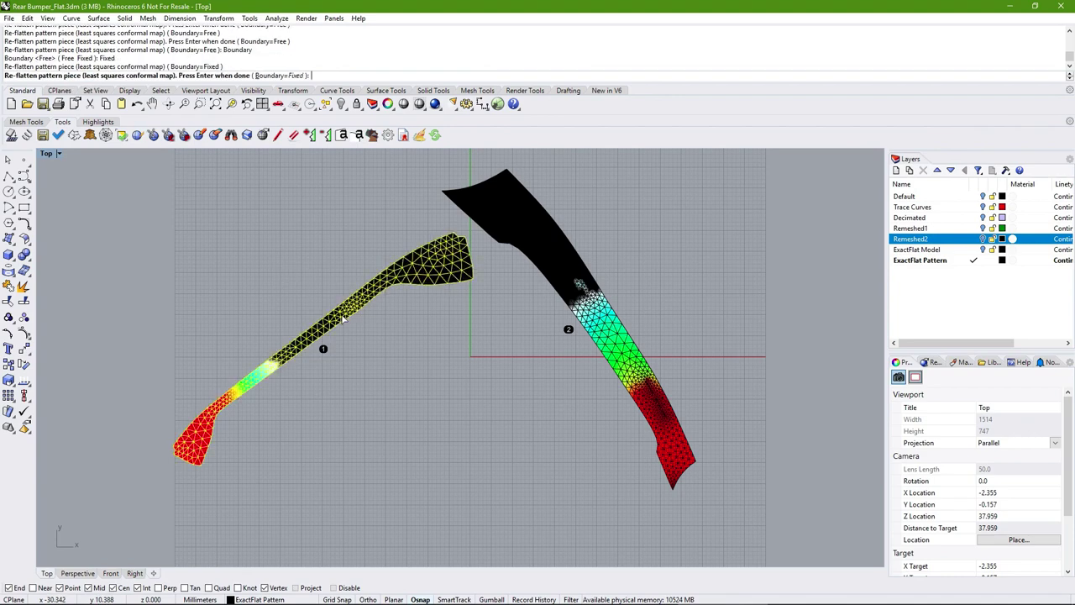
{"action": "key", "text": "Return"}
{"action": "left_click", "coordinate": [571, 333]}
{"action": "key", "text": "Return"}
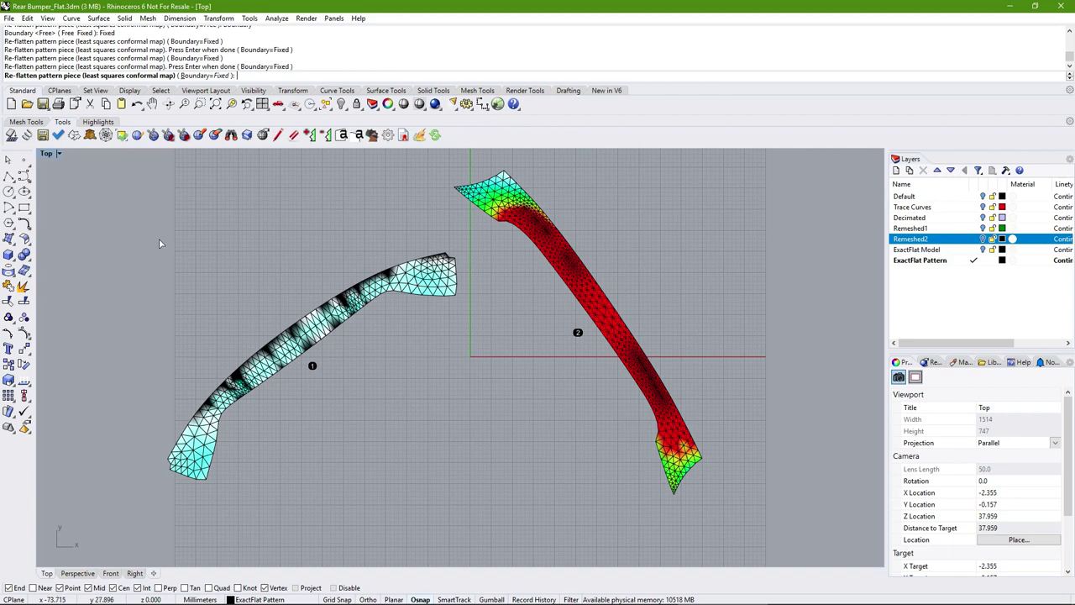
{"action": "key", "text": "Return"}
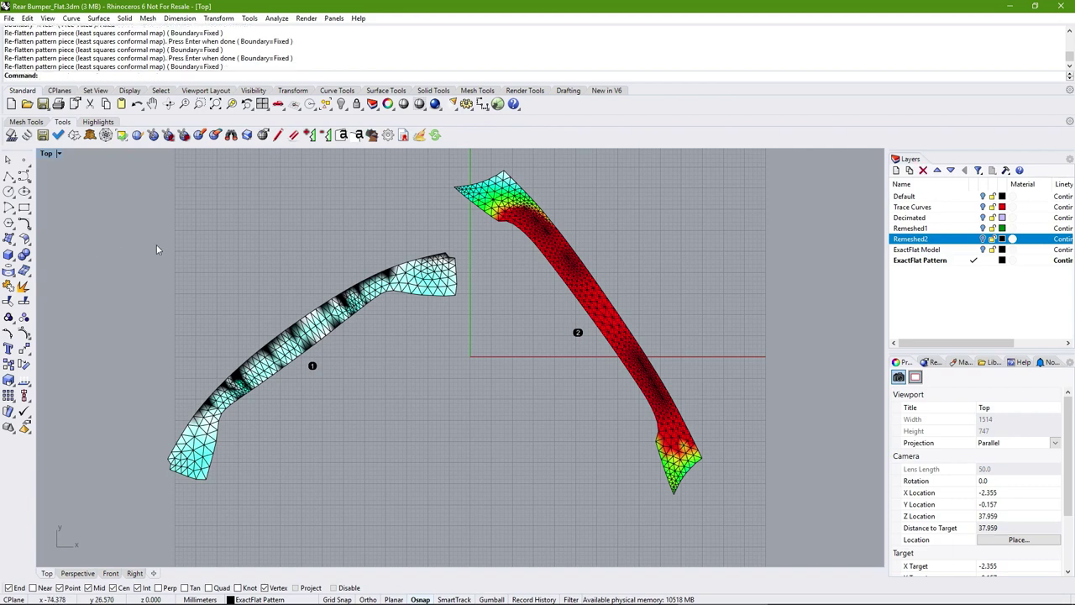
{"action": "type", "text": "EF"}
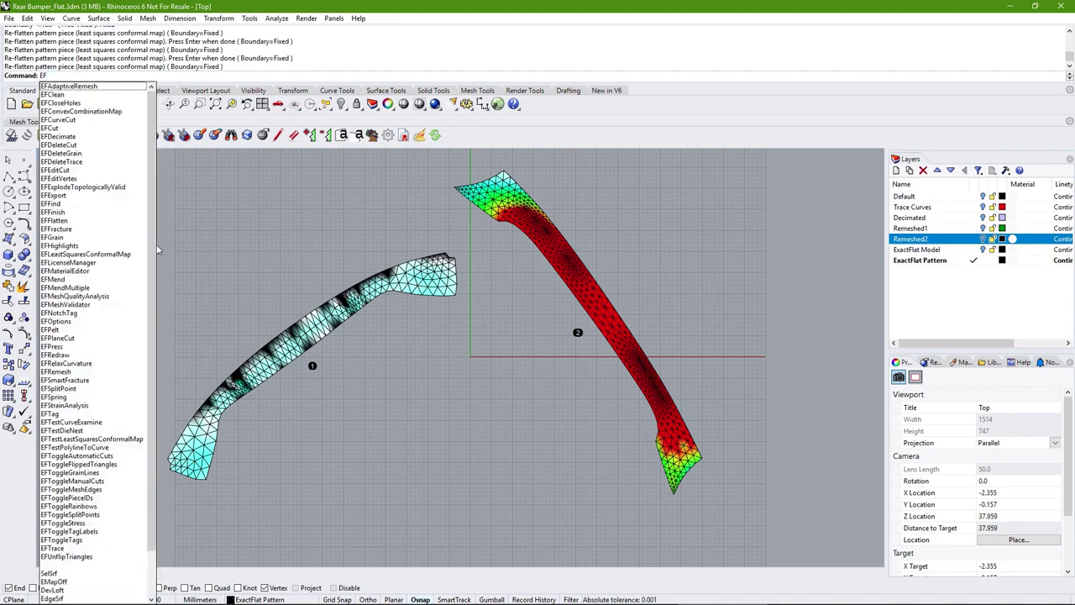
{"action": "type", "text": "RelaxCurvature"}
Re-flatten the left and right pieces with EFRelaxCurvature using the Dihedral method
{"action": "key", "text": "Down"}
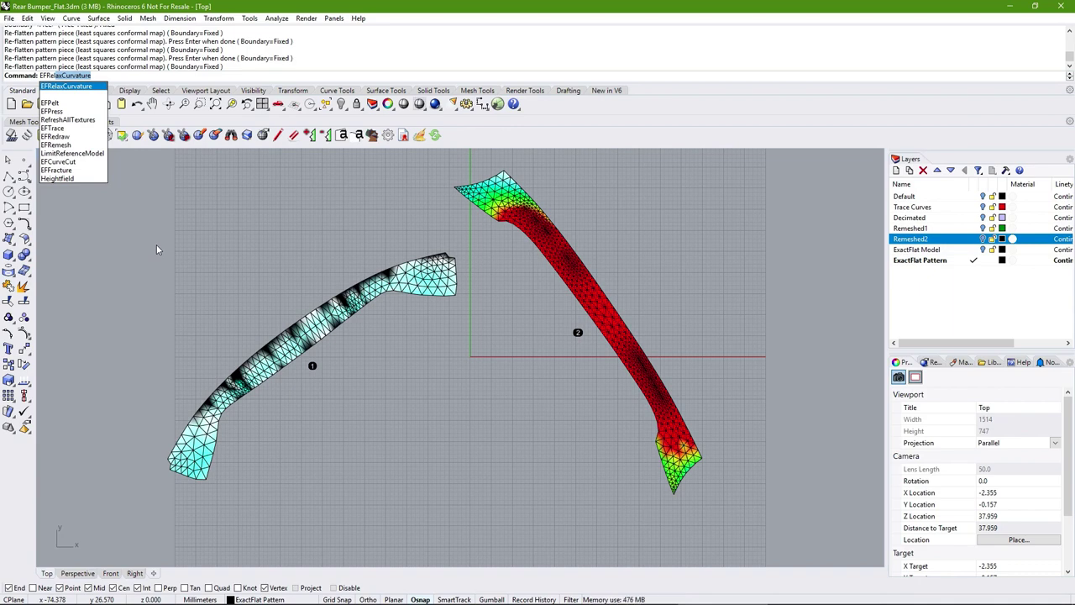
{"action": "key", "text": "Return"}
{"action": "left_click", "coordinate": [168, 76]}
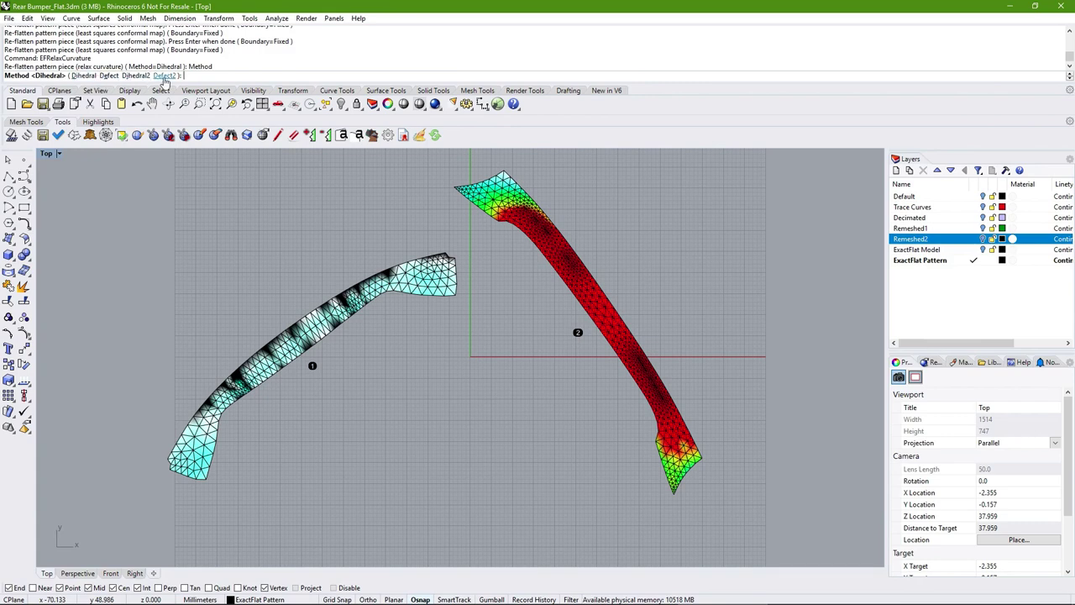
{"action": "left_click", "coordinate": [83, 75]}
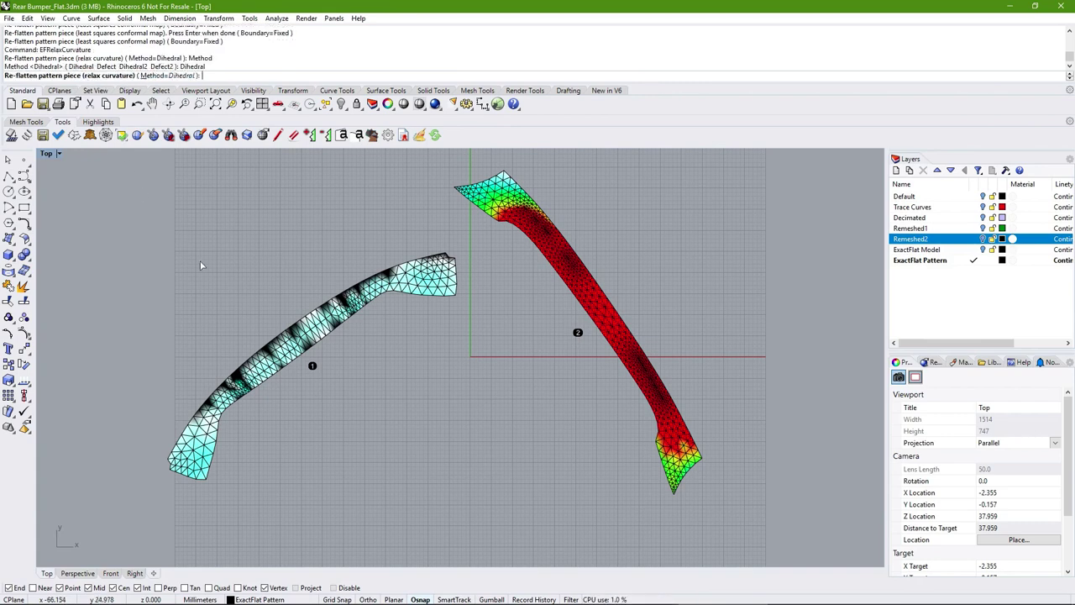
{"action": "left_click", "coordinate": [308, 339]}
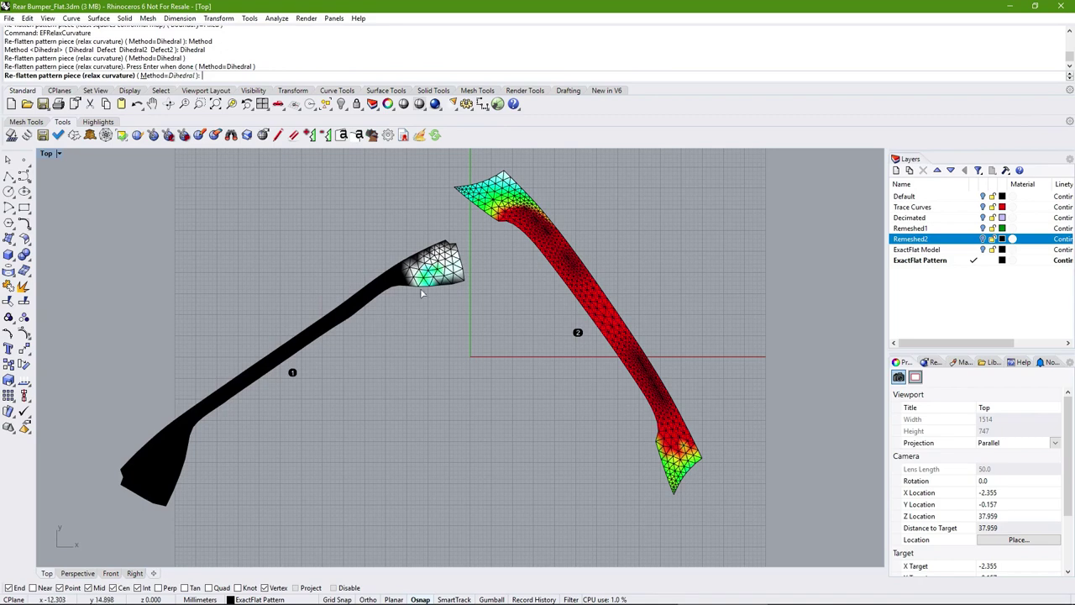
{"action": "left_click", "coordinate": [585, 286]}
{"action": "key", "text": "Return"}
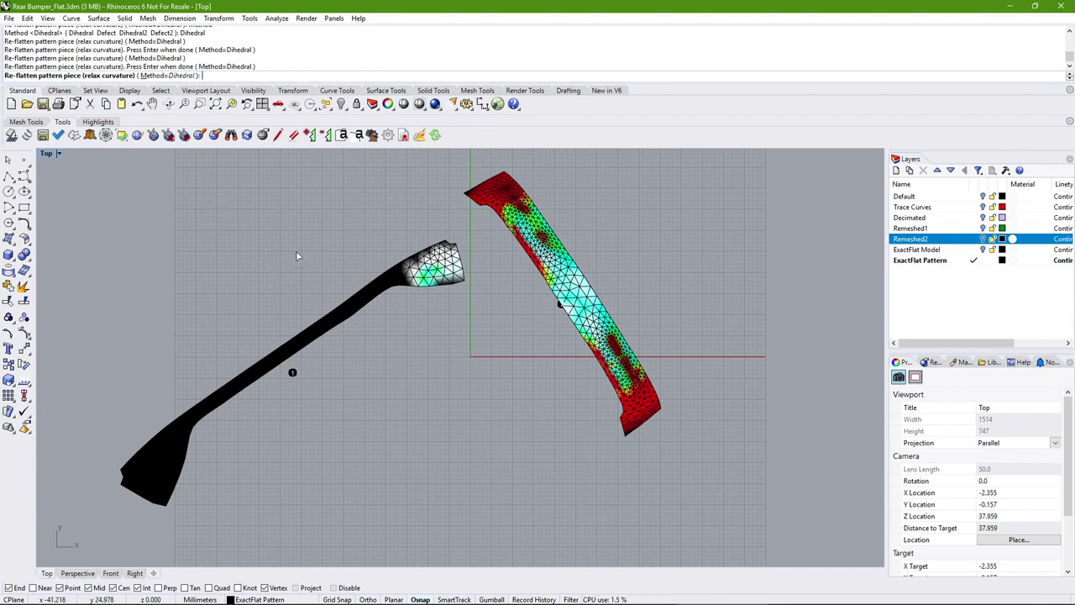
{"action": "key", "text": "Return"}
{"action": "type", "text": "EFPress"}
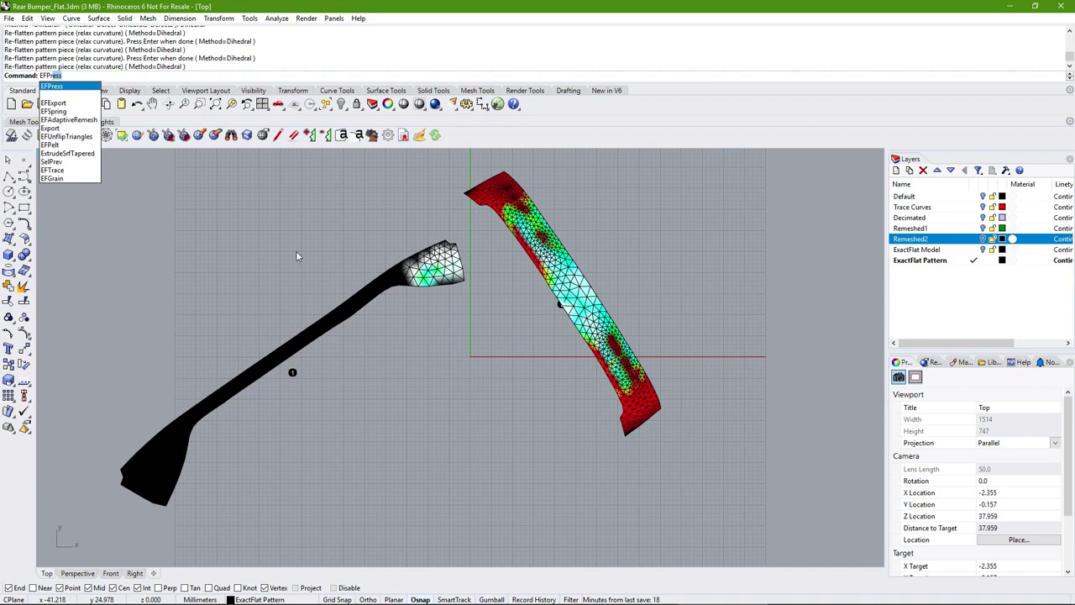
Re-flatten the right and left pattern pieces with EFPress
{"action": "key", "text": "Return"}
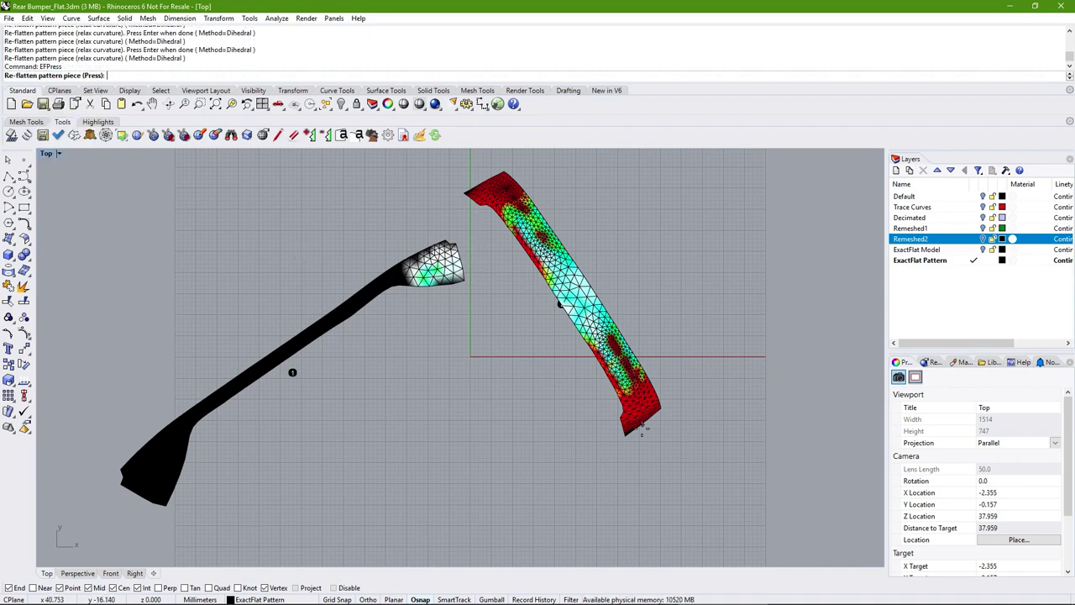
{"action": "left_click", "coordinate": [560, 304]}
{"action": "left_click", "coordinate": [294, 372]}
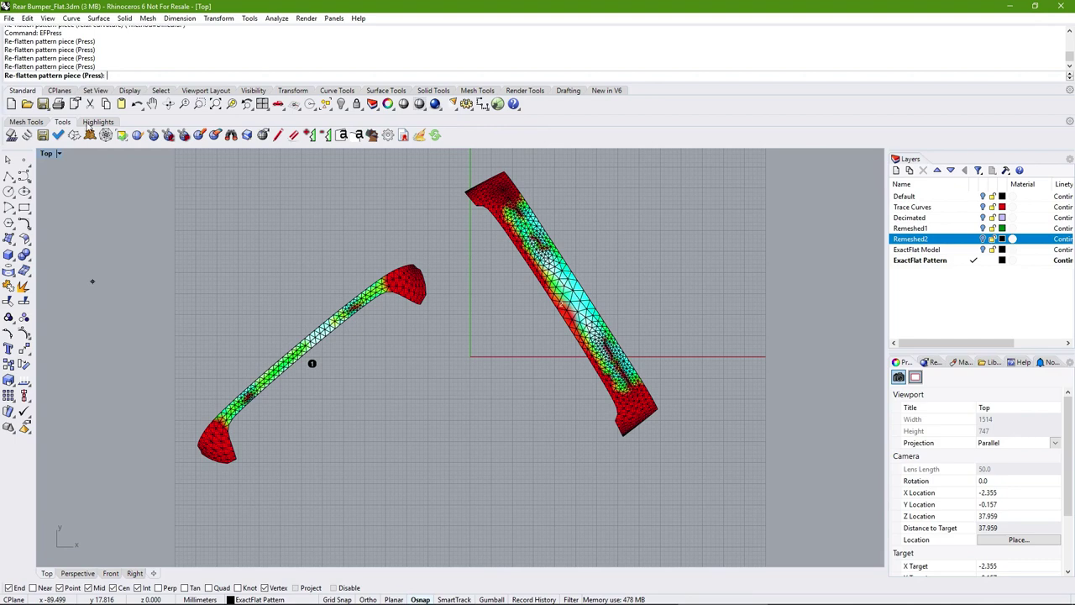
Re-flatten the left and right pieces with EFPelt
{"action": "left_click", "coordinate": [90, 135]}
{"action": "left_click", "coordinate": [311, 362]}
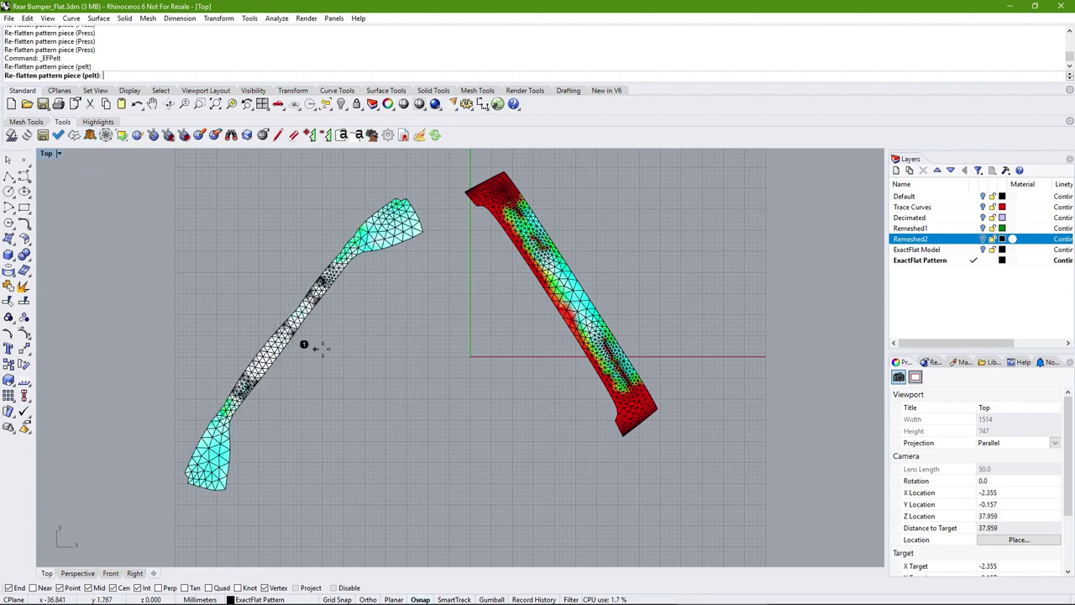
{"action": "left_click", "coordinate": [561, 300]}
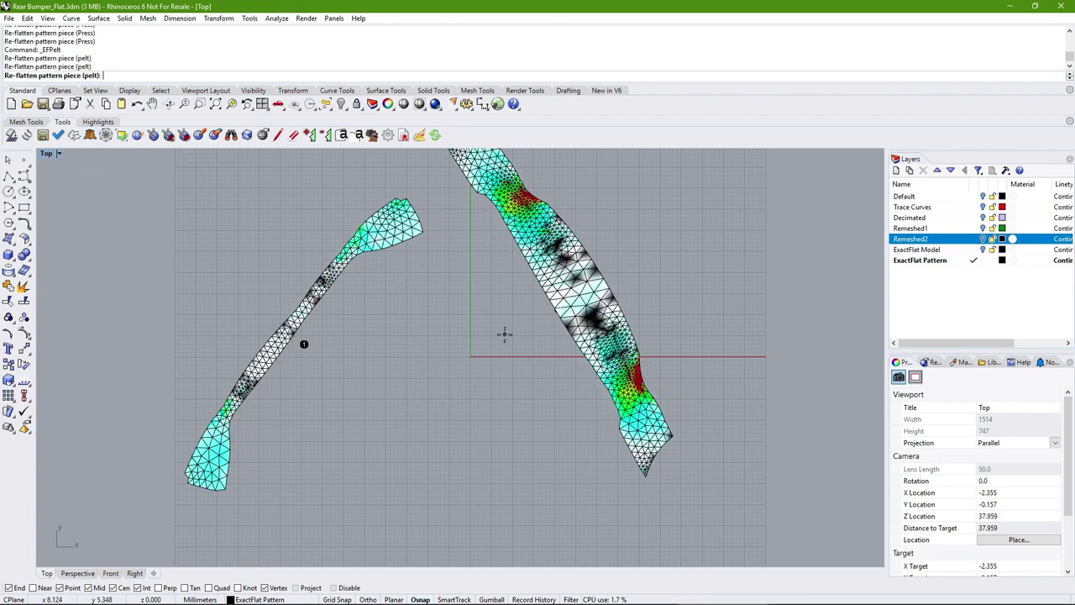
{"action": "right_click_drag", "start_coordinate": [449, 300], "coordinate": [470, 338]}
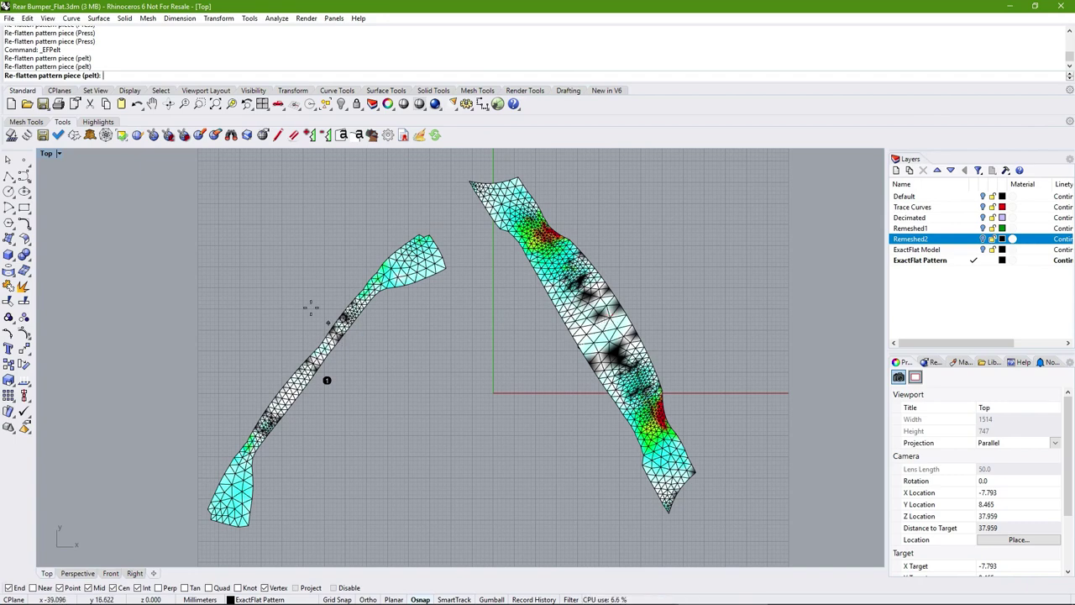
{"action": "key", "text": "Return"}
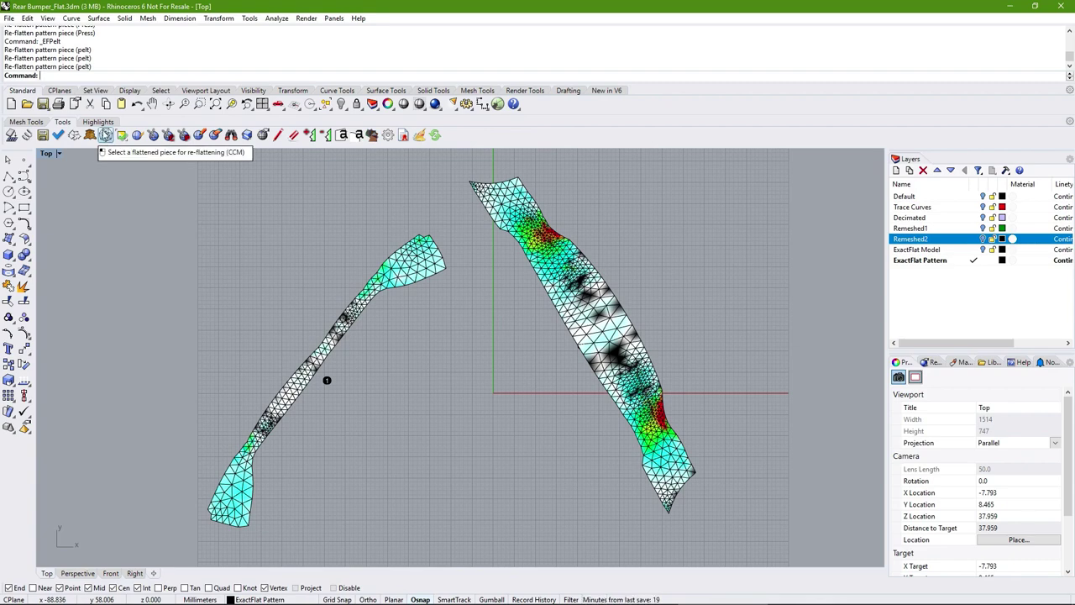
{"action": "left_click", "coordinate": [105, 135]}
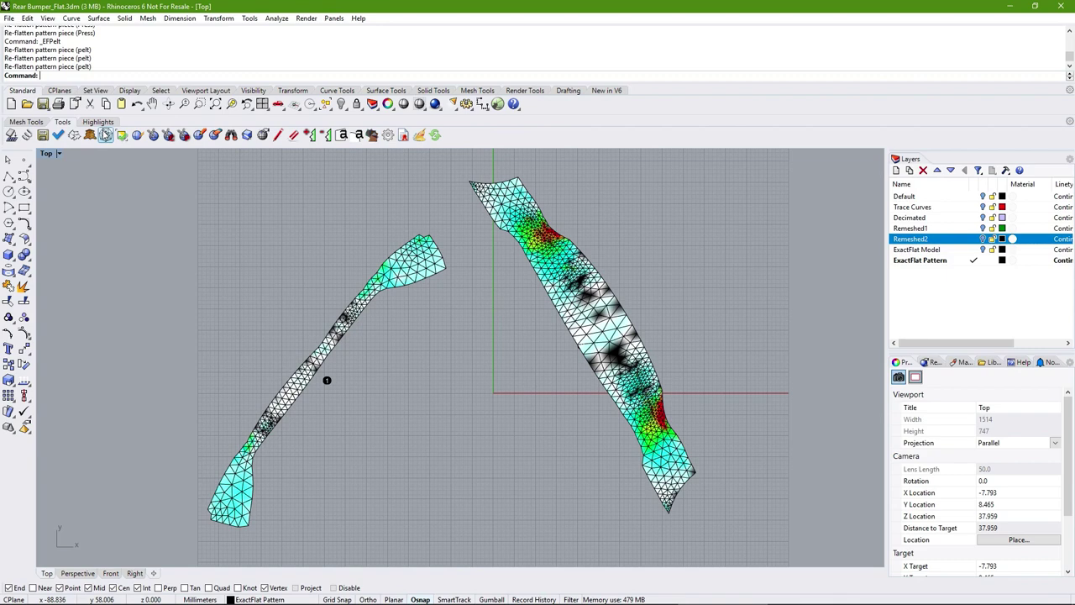